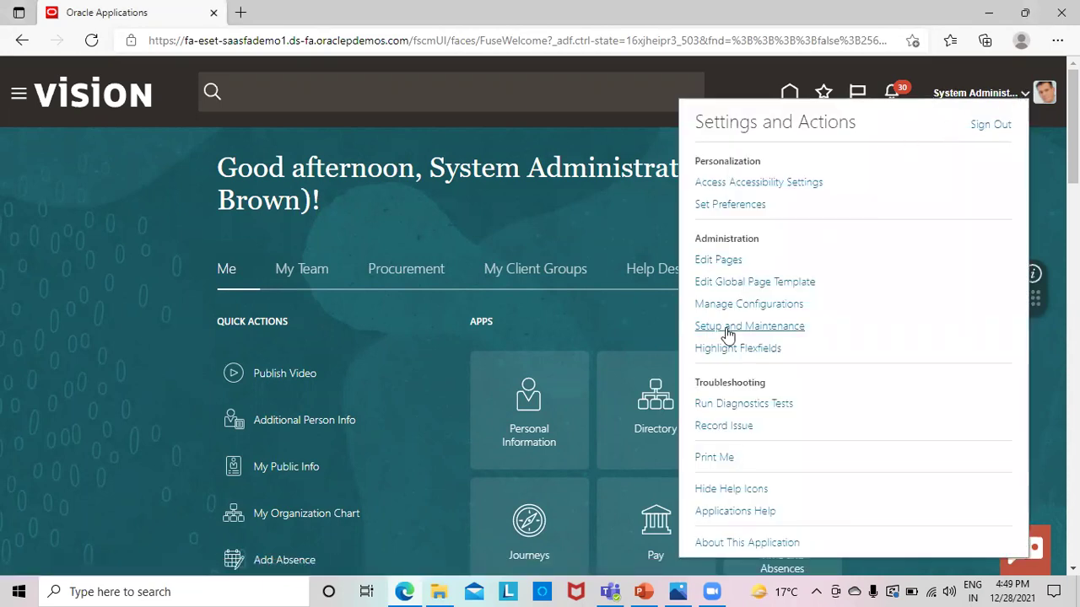
Open the Fusion Financial Project from the implementation projects in Setup and Maintenance.
left_click(727, 326)
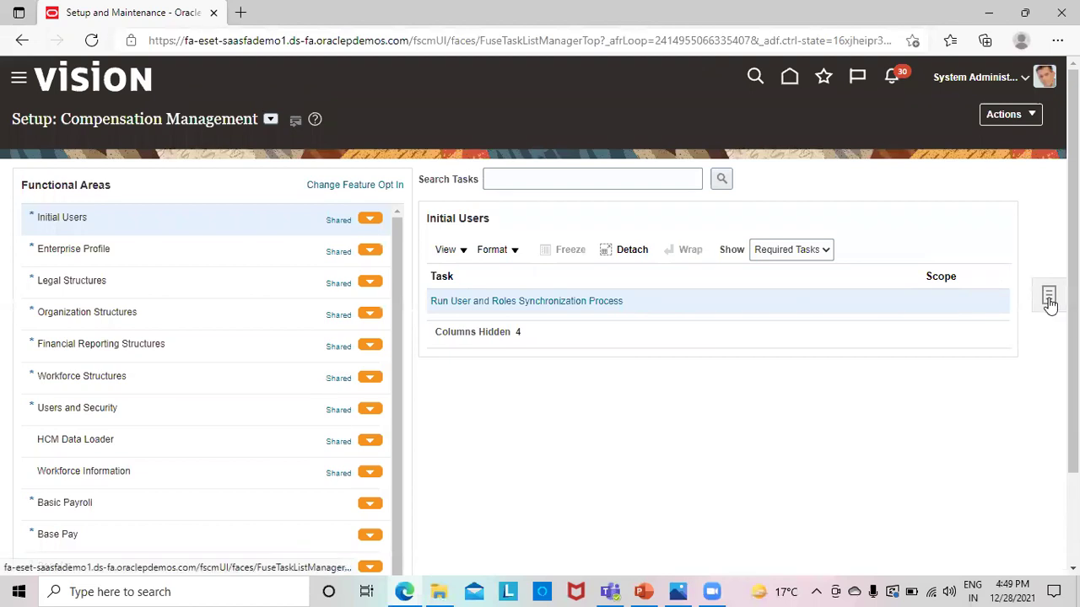
left_click(1048, 300)
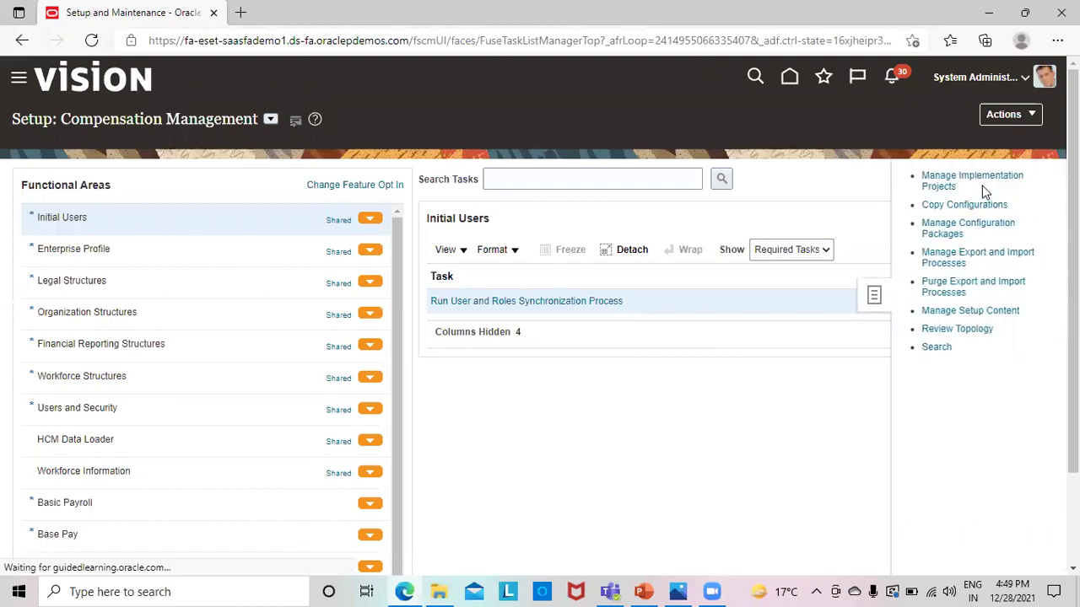
left_click(981, 174)
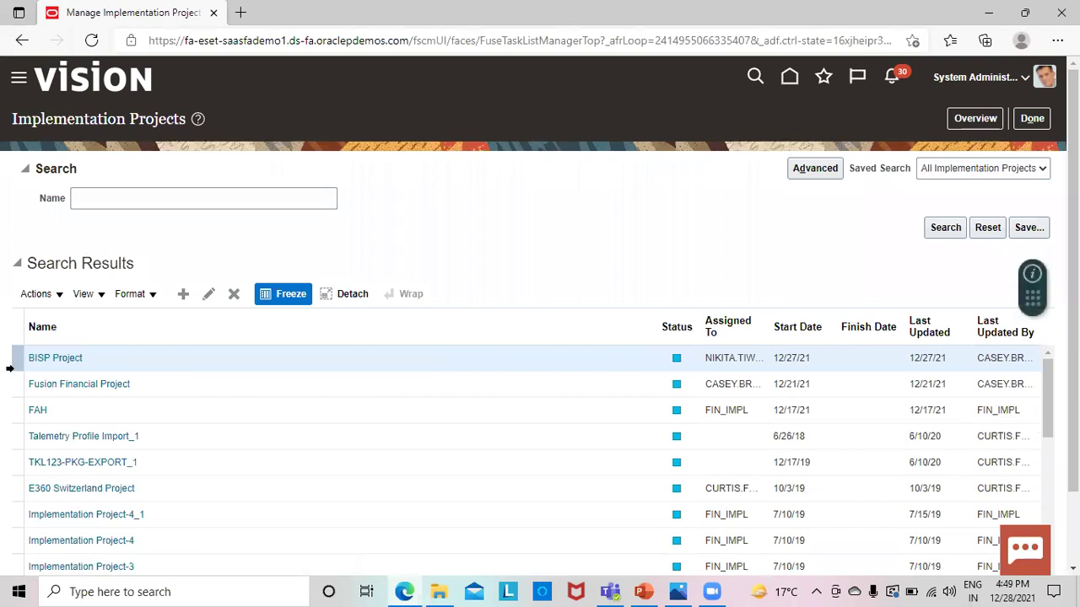
left_click(45, 386)
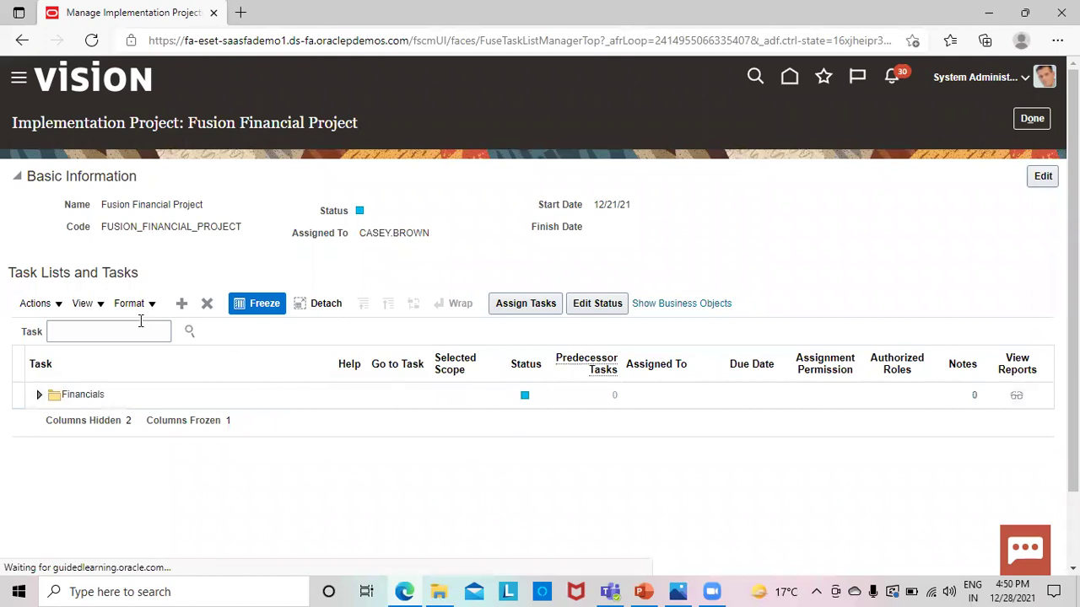
Search the project's tasks for "manage legal addresses" and go to the Manage Legal Addresses task.
left_click(135, 329)
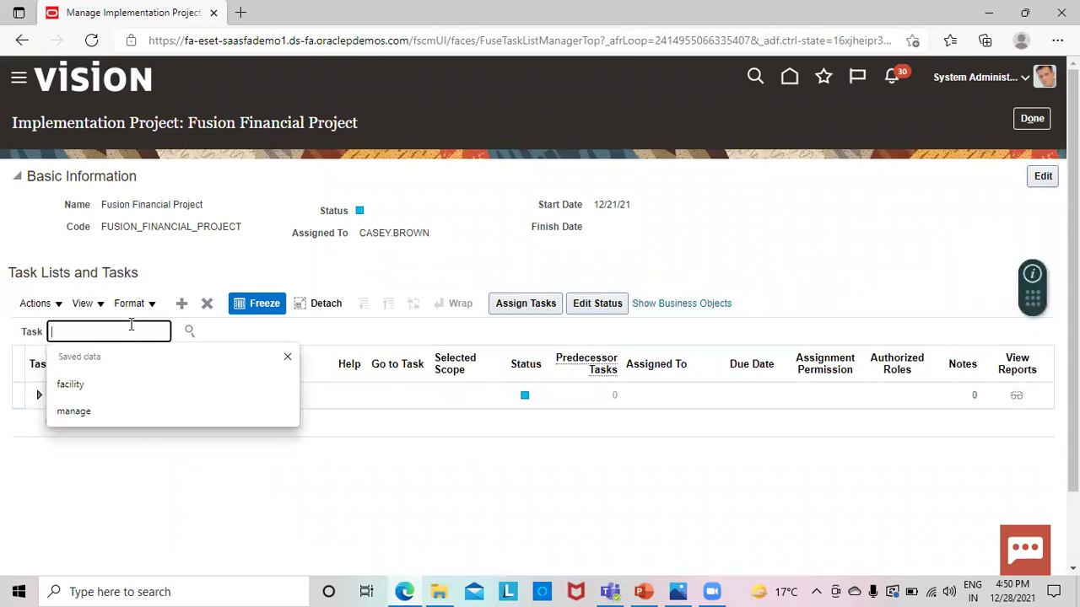
type("ma")
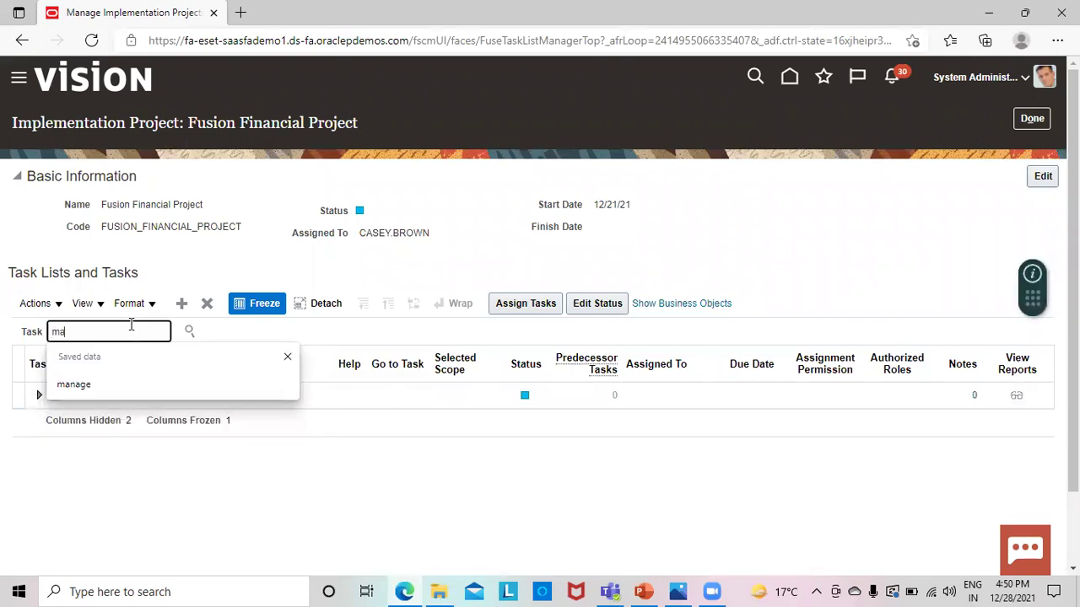
type("nage legal")
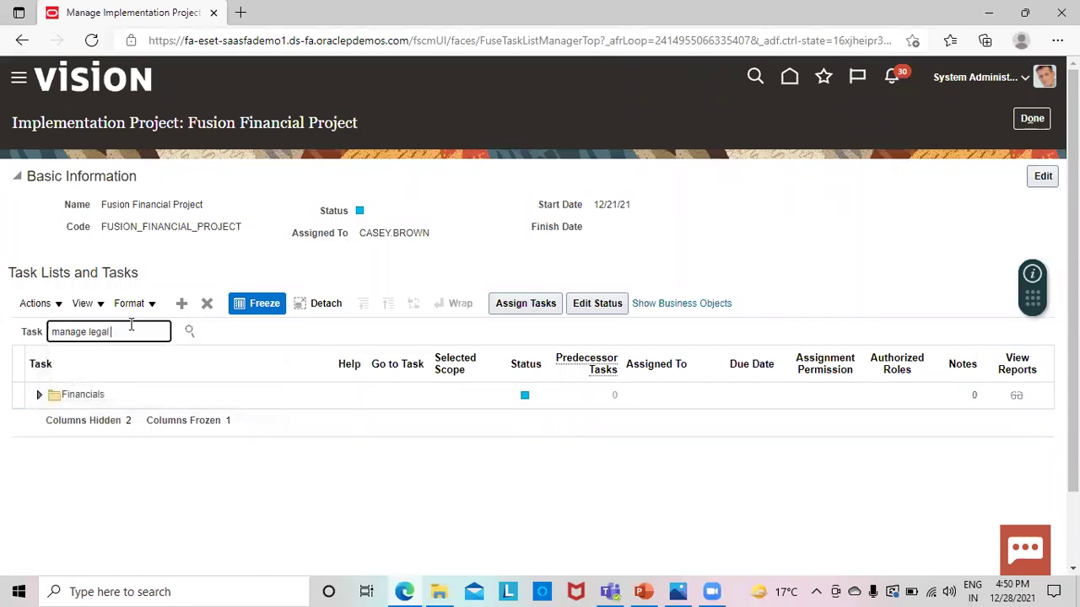
type(" addresses")
key("Return")
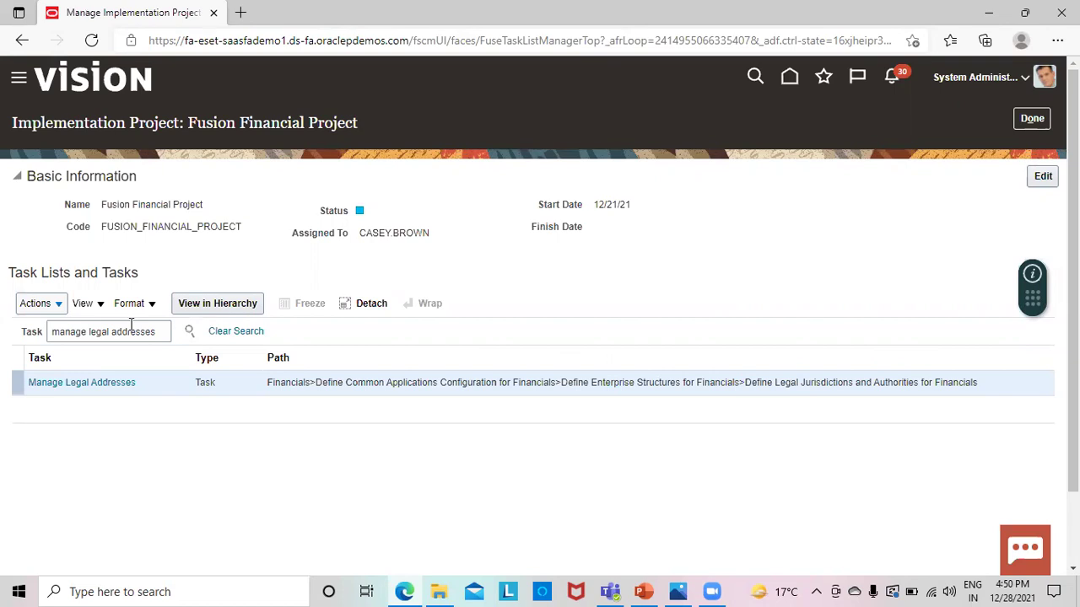
left_click(86, 385)
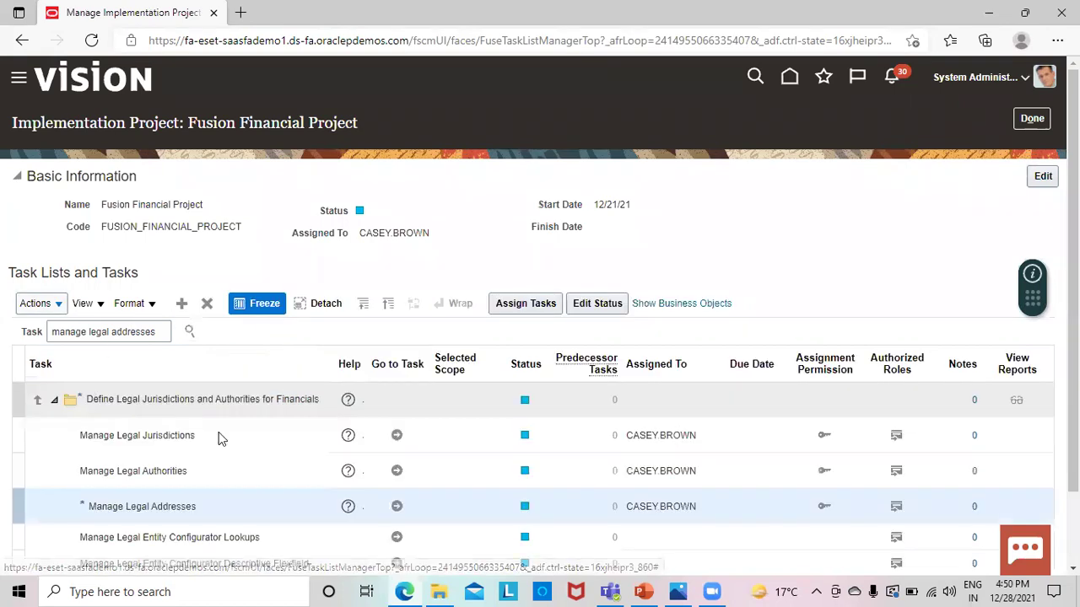
left_click(395, 506)
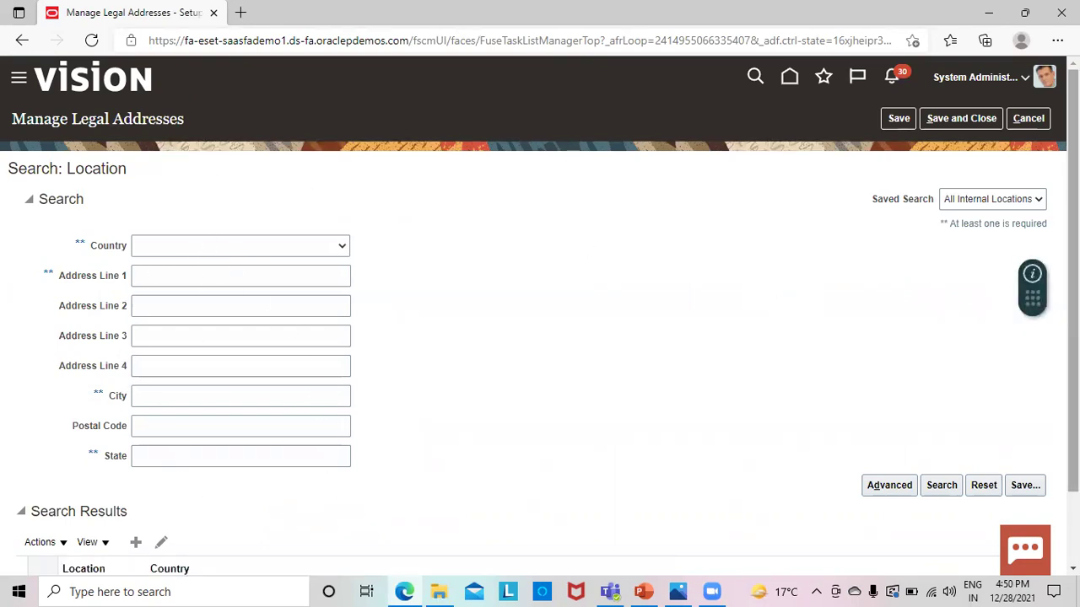
Start a new United States location, search postal codes for 6 and pick the Harvard, McHenry, Illinois entry.
scroll(540, 316, "down", 1)
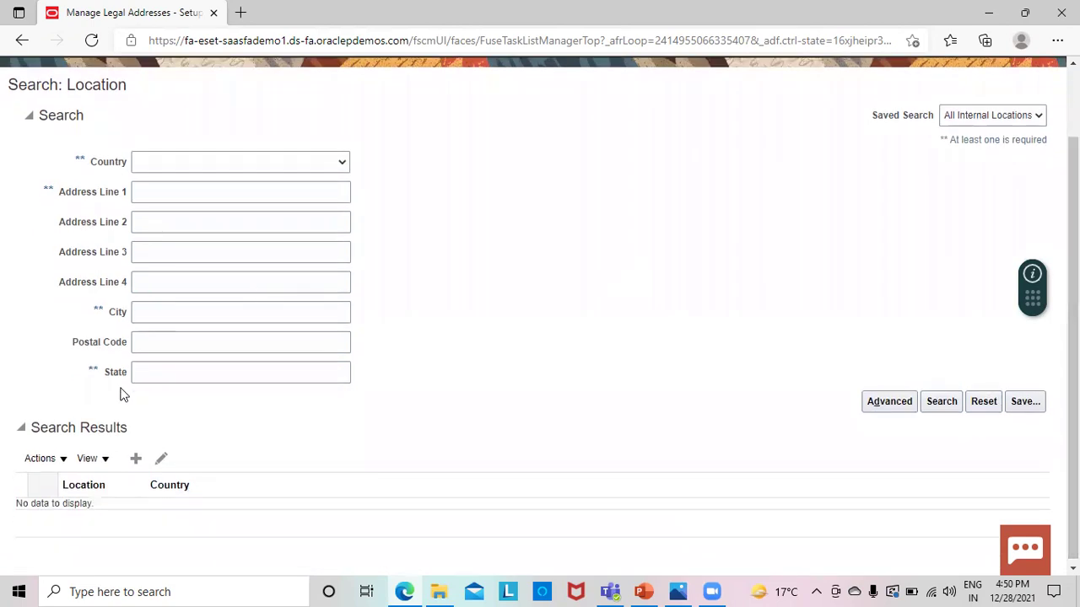
left_click(136, 460)
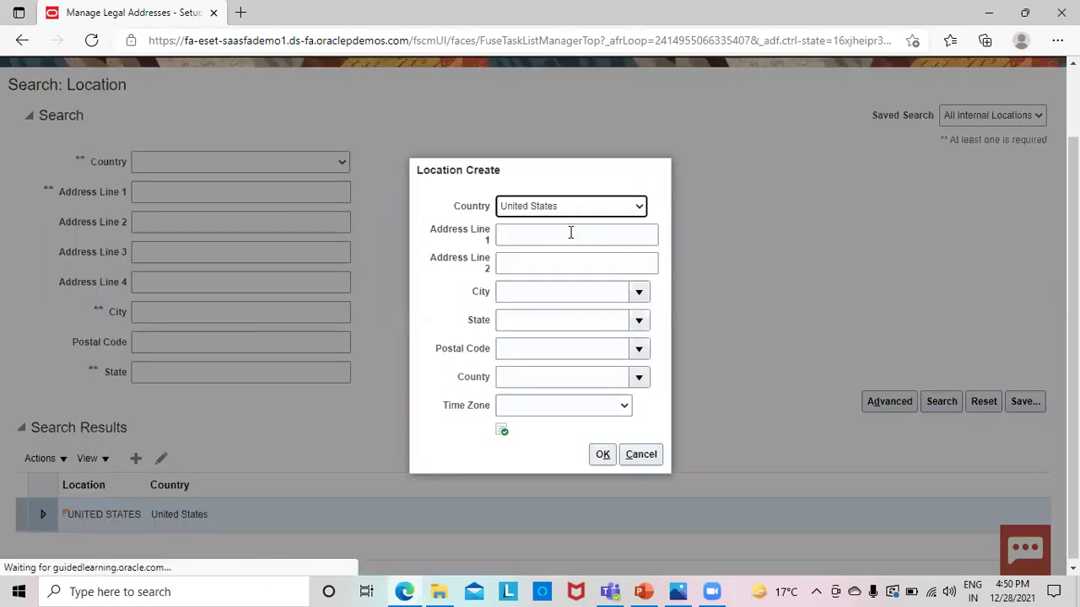
left_click(581, 237)
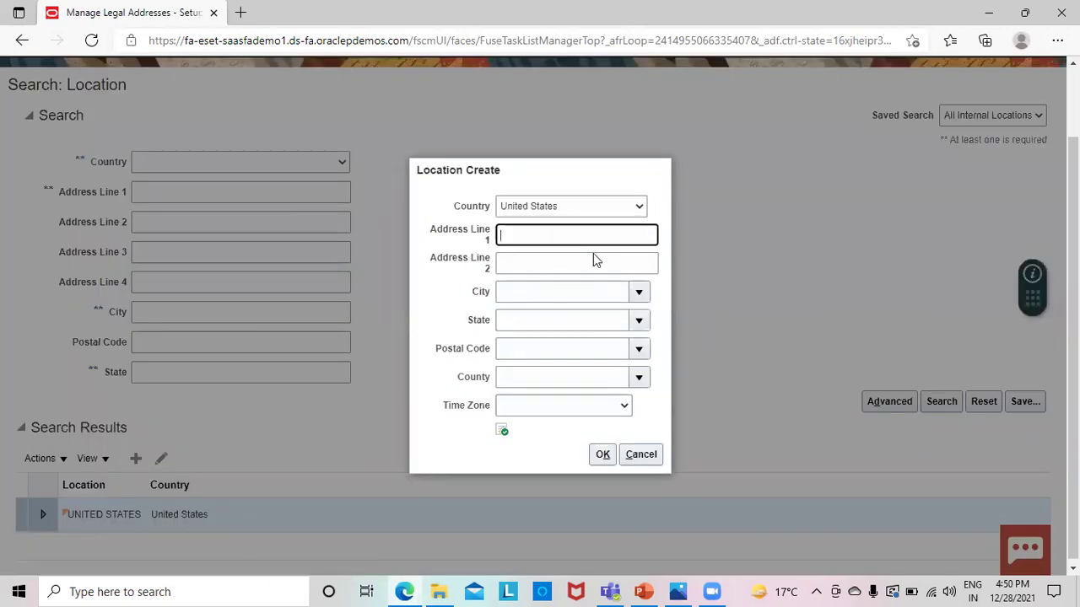
left_click(641, 345)
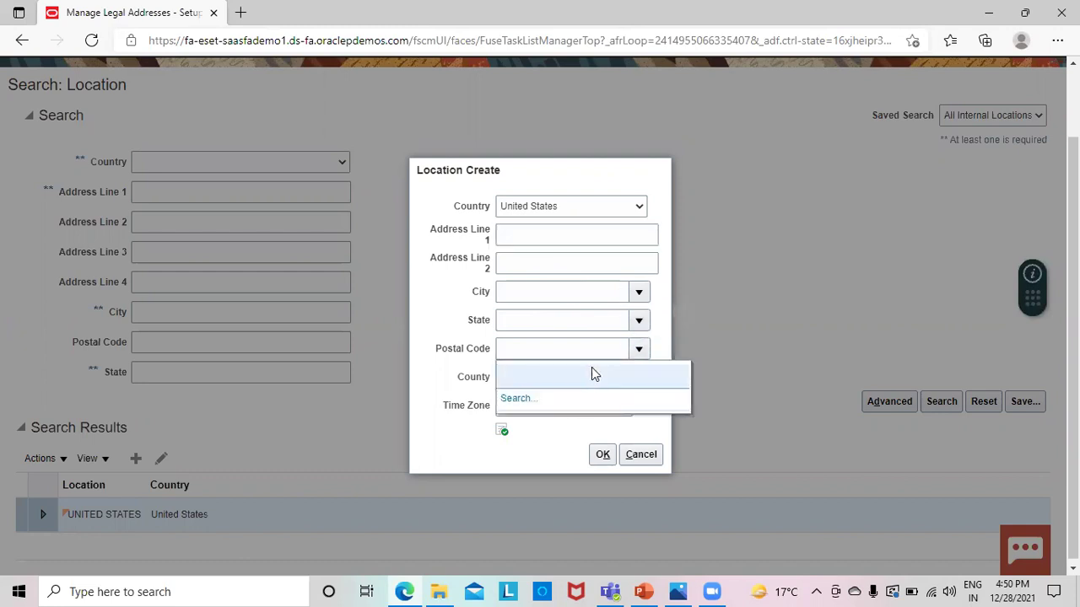
left_click(514, 402)
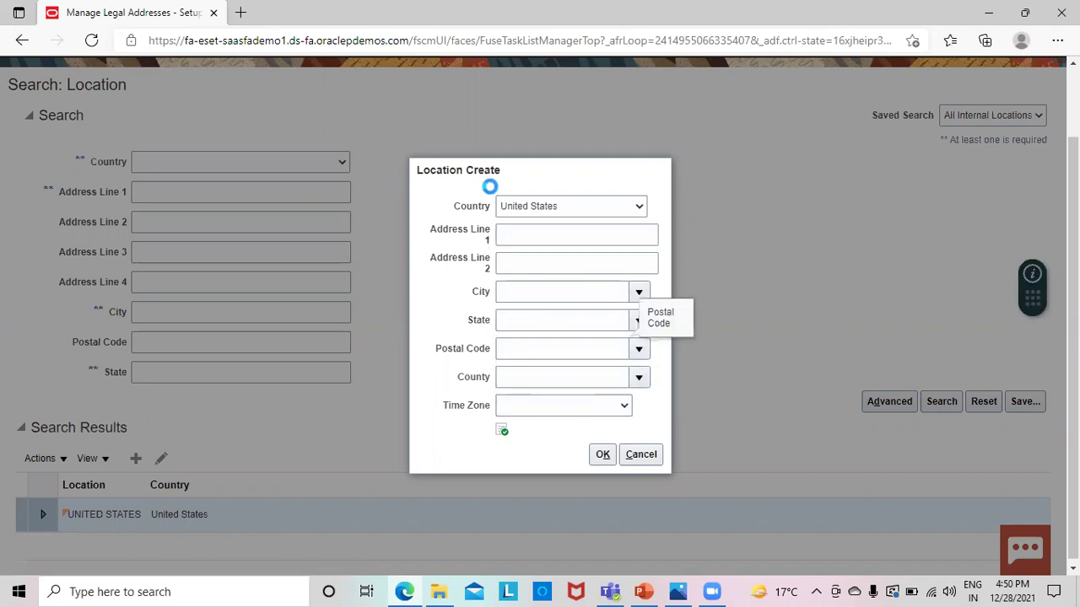
left_click(516, 285)
type("6")
left_click(611, 344)
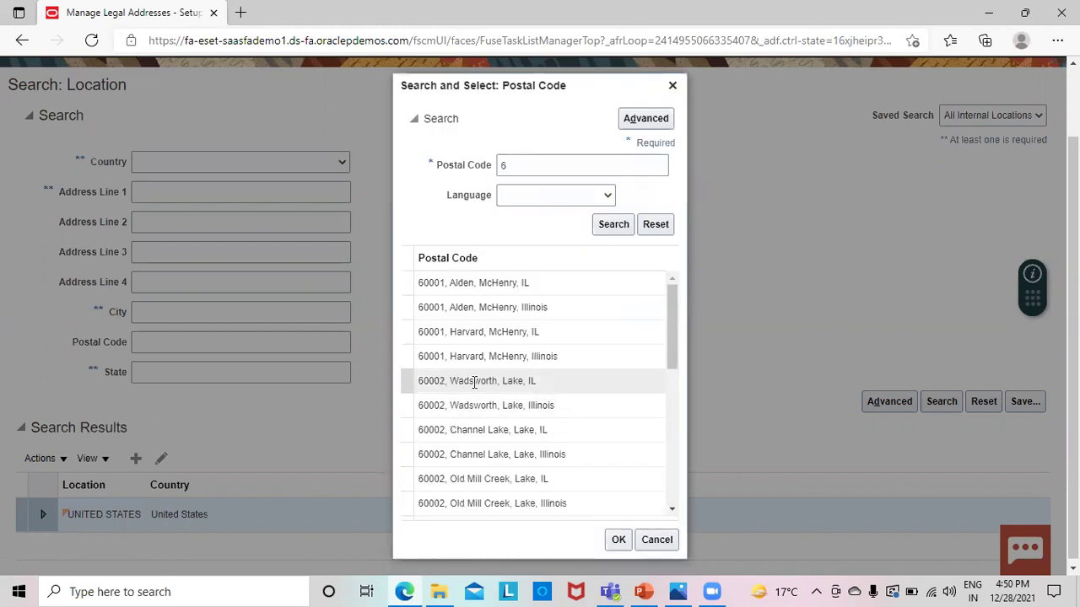
left_click(494, 355)
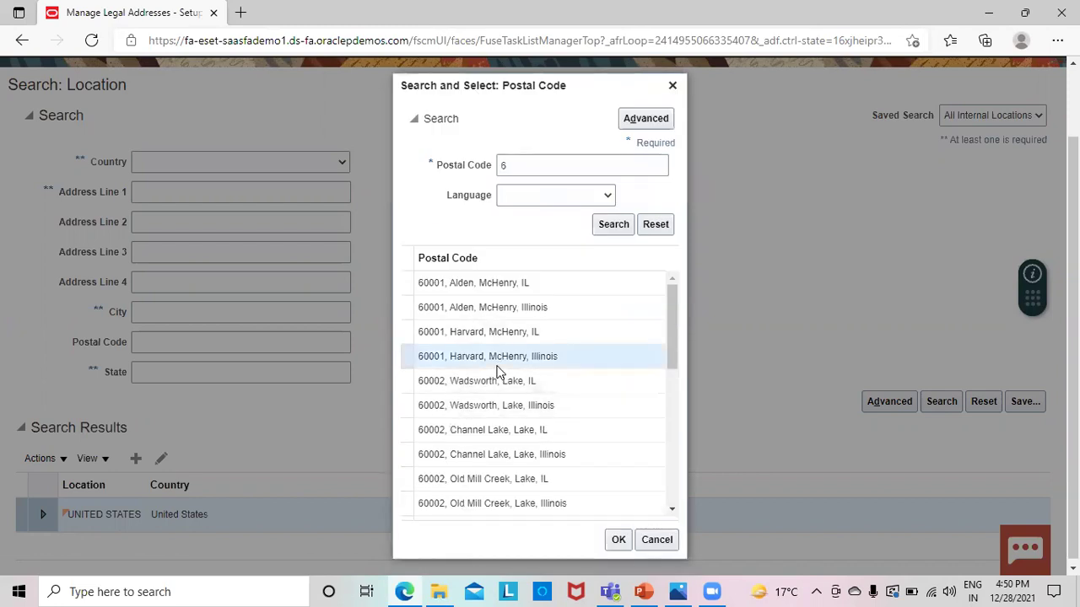
left_click(616, 541)
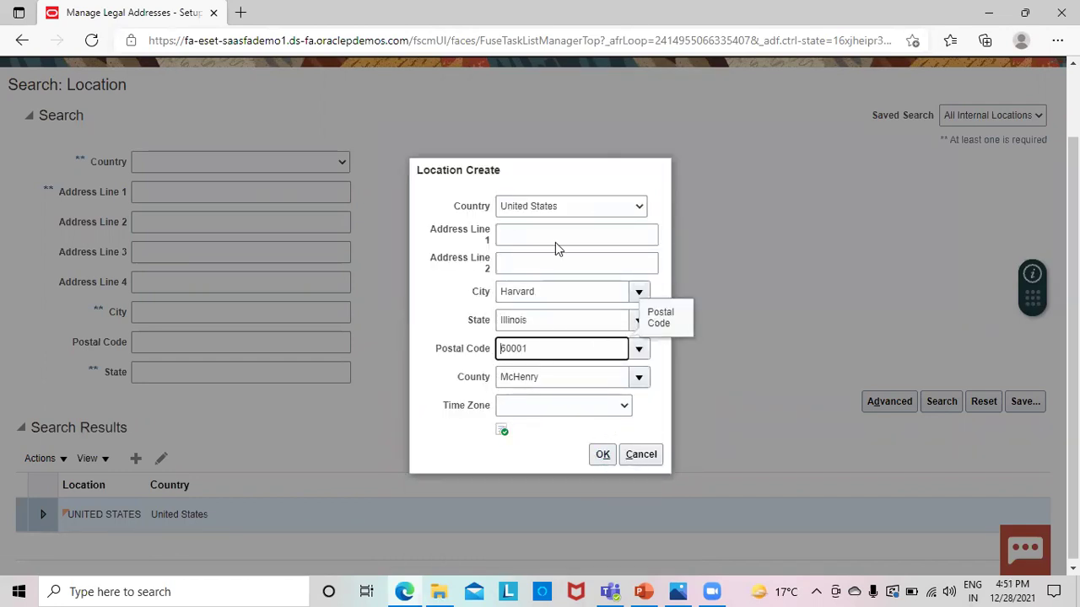
Enter the street address in Address Line 1, confirm the location, and save and close the legal addresses.
left_click(558, 237)
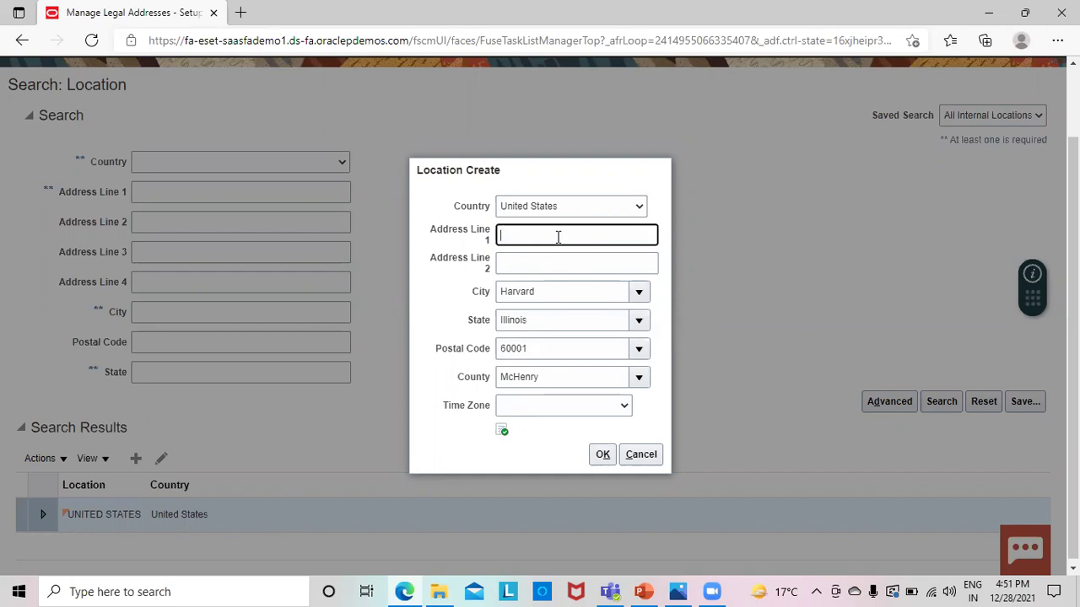
type("MS")
type("LAne")
left_click(602, 455)
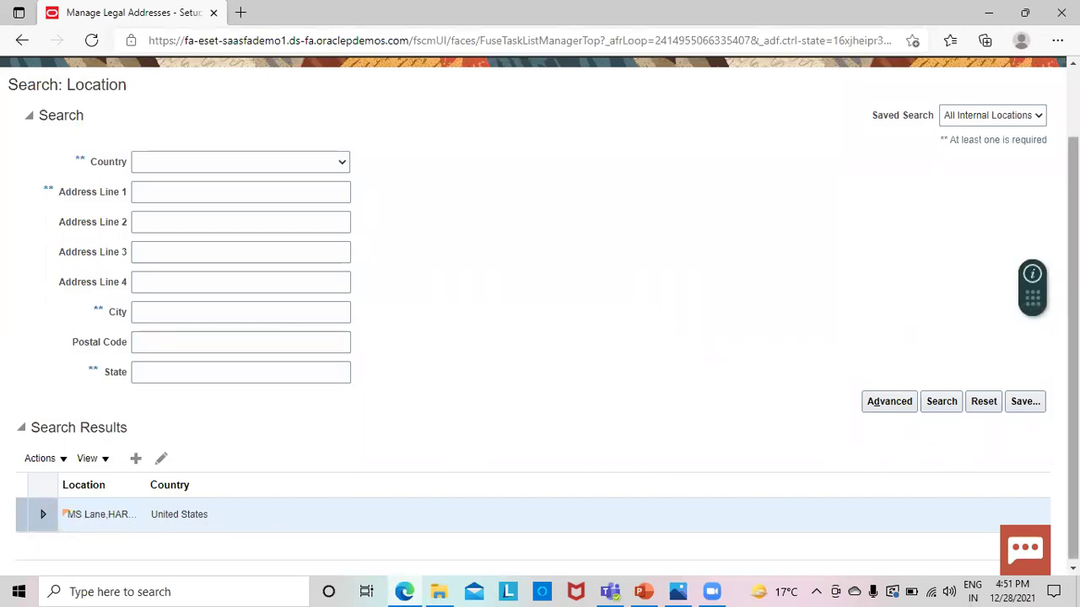
scroll(1073, 337, "up", 1)
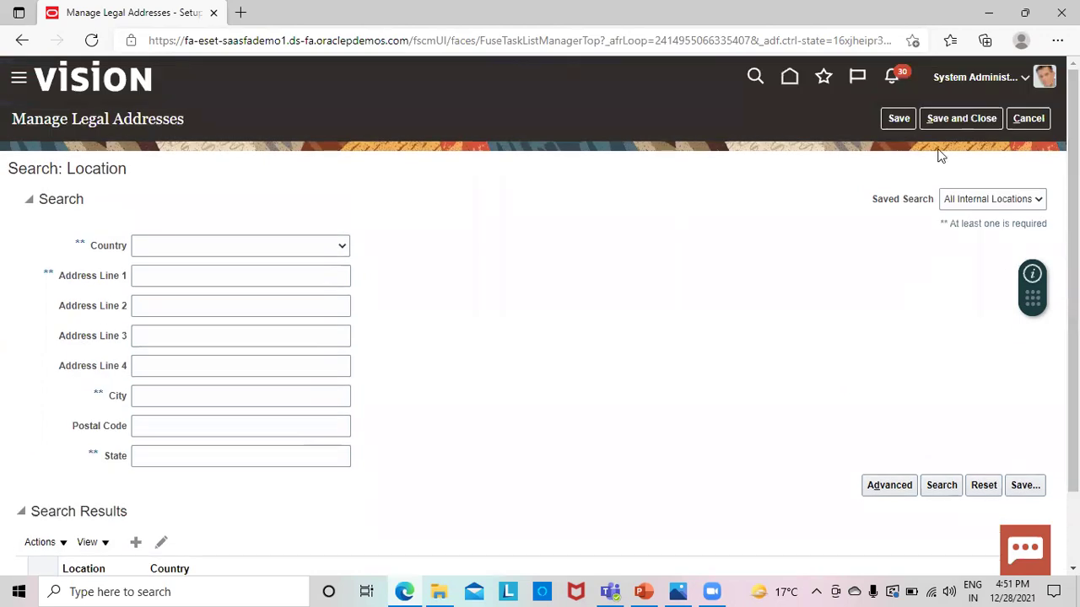
left_click(959, 123)
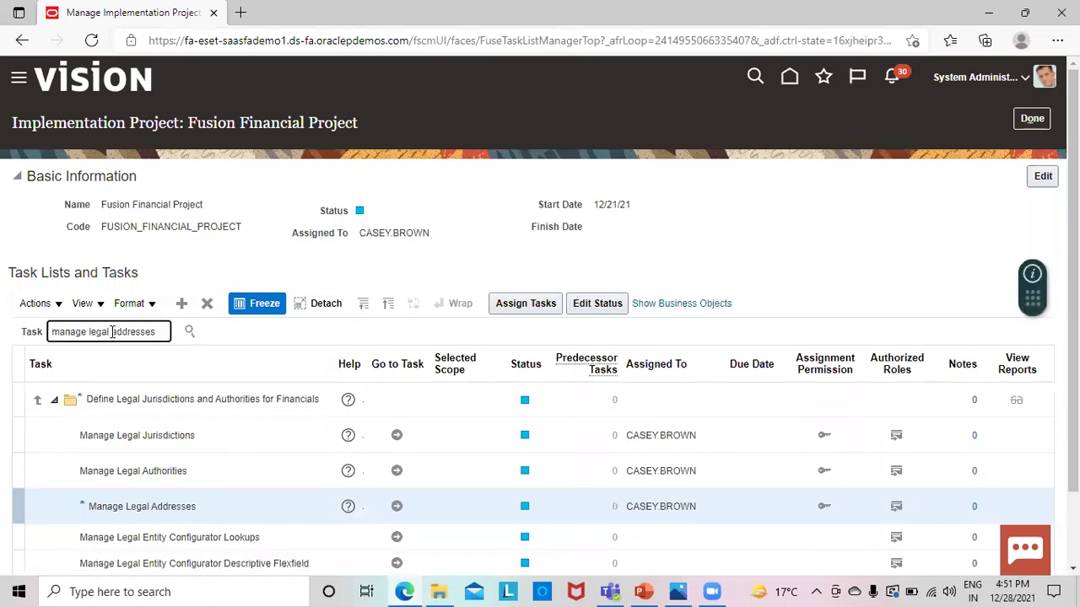
Search the project's tasks for "manage legal entity" and locate the Manage Legal Entity task in the hierarchy.
key("BackSpace")
key("BackSpace")
key("BackSpace")
key("BackSpace")
key("BackSpace")
key("BackSpace")
key("BackSpace")
type("entity")
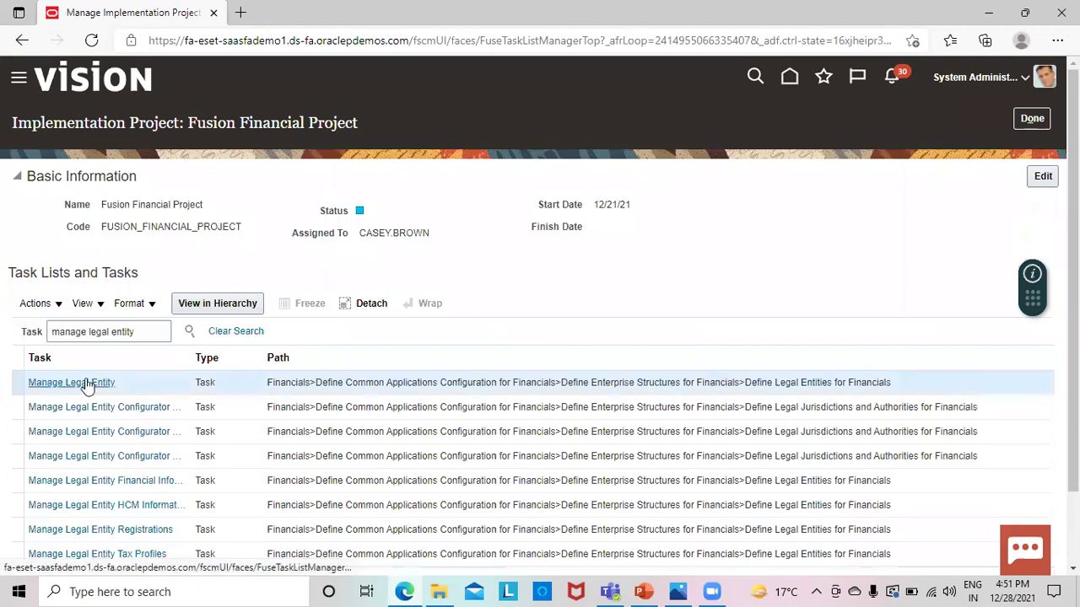
left_click(88, 384)
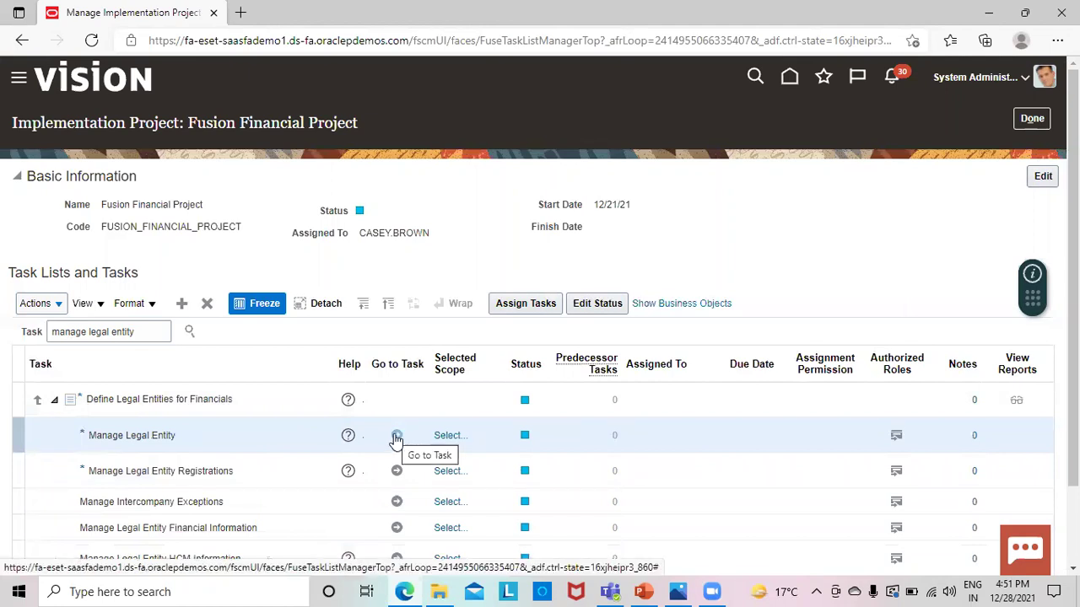
Go to the Manage Legal Entity task with its legal entity scope set to Create New.
left_click(396, 437)
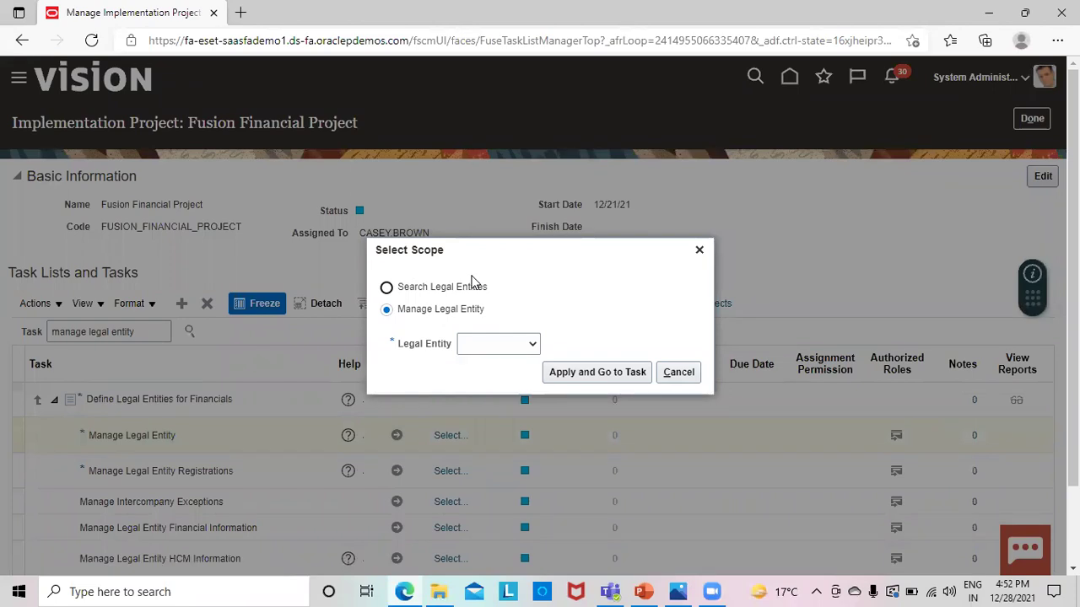
left_click(532, 345)
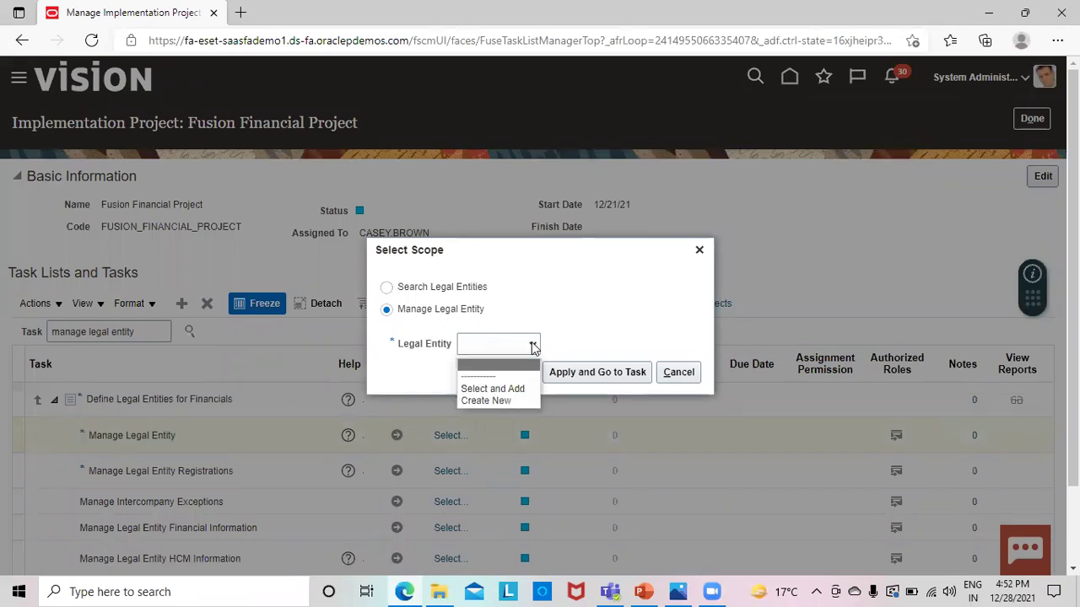
left_click(504, 400)
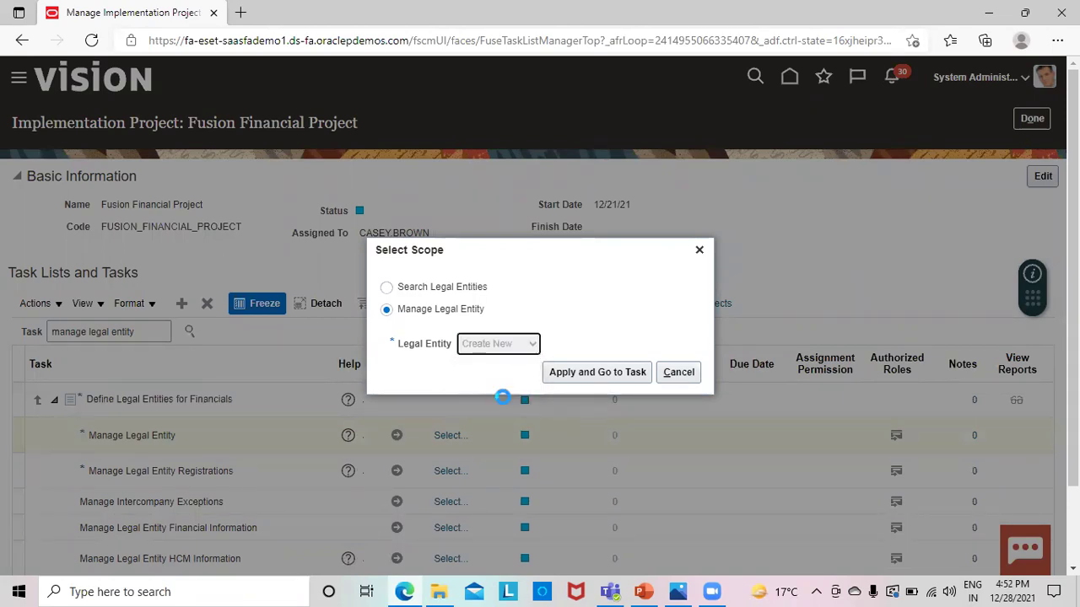
left_click(572, 375)
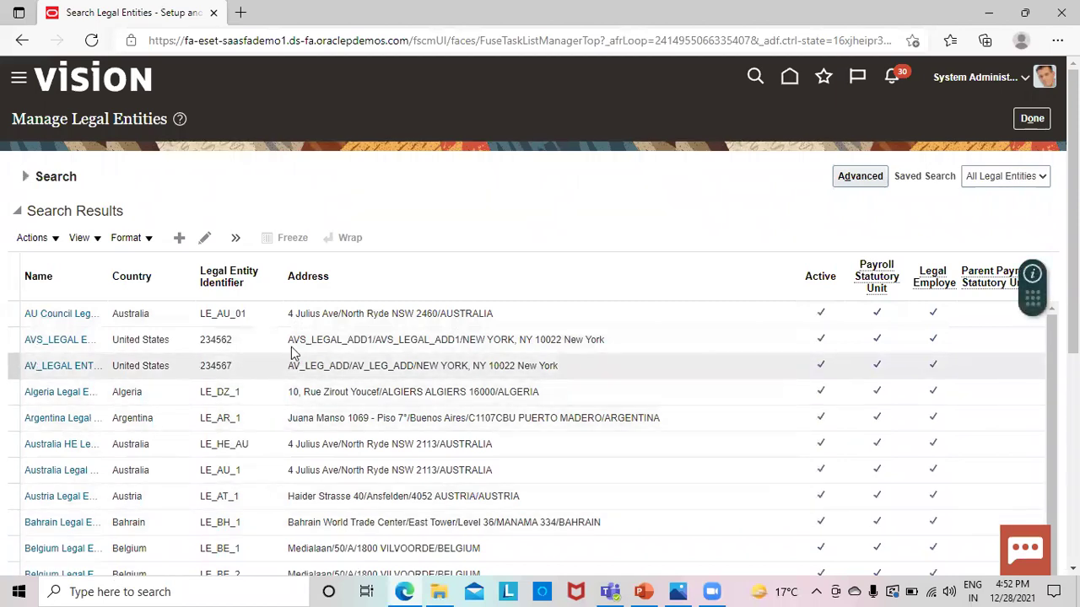
Start creating a new United States legal entity and name it Fusion US Legal Entity.
left_click(179, 240)
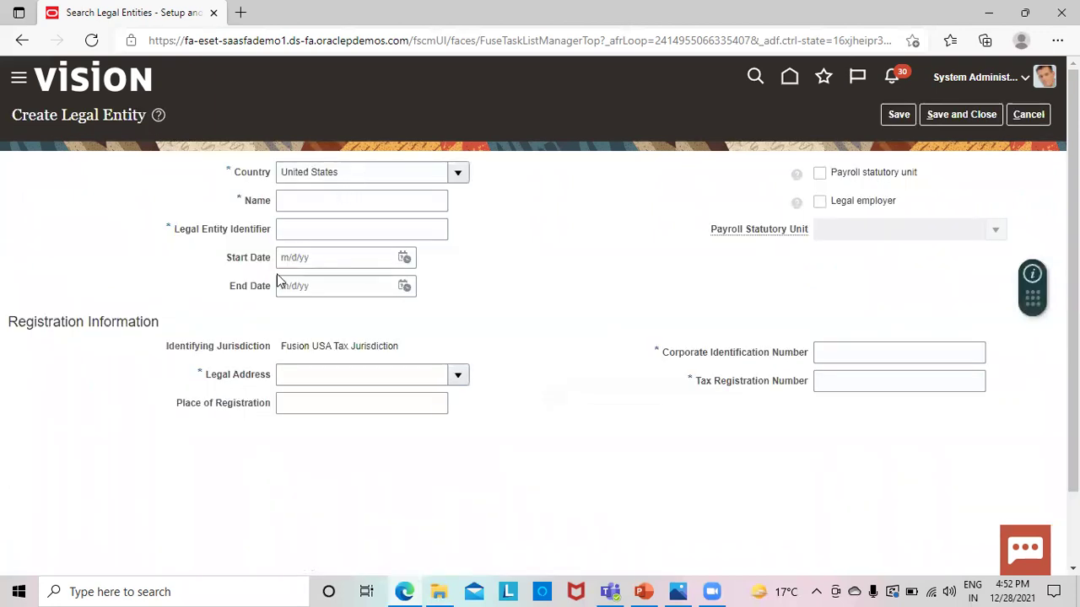
left_click(290, 200)
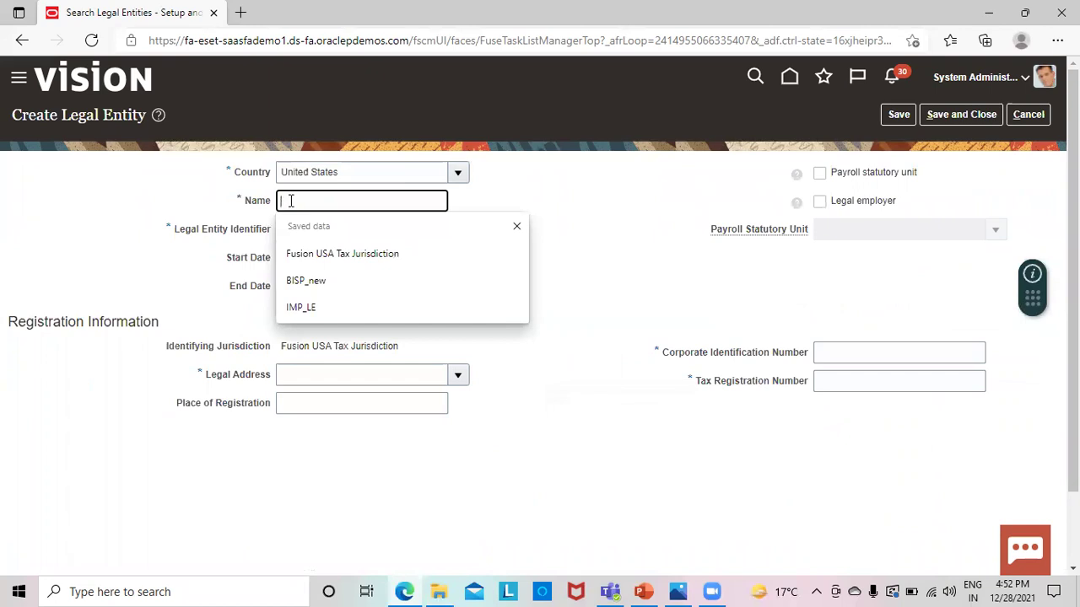
type("F")
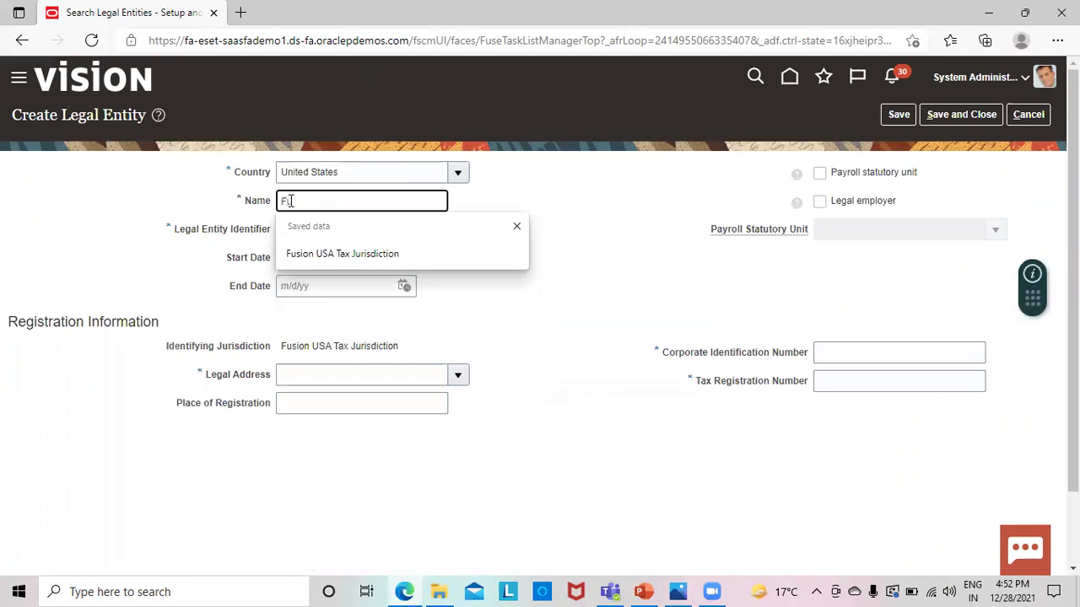
type("usion US Lega")
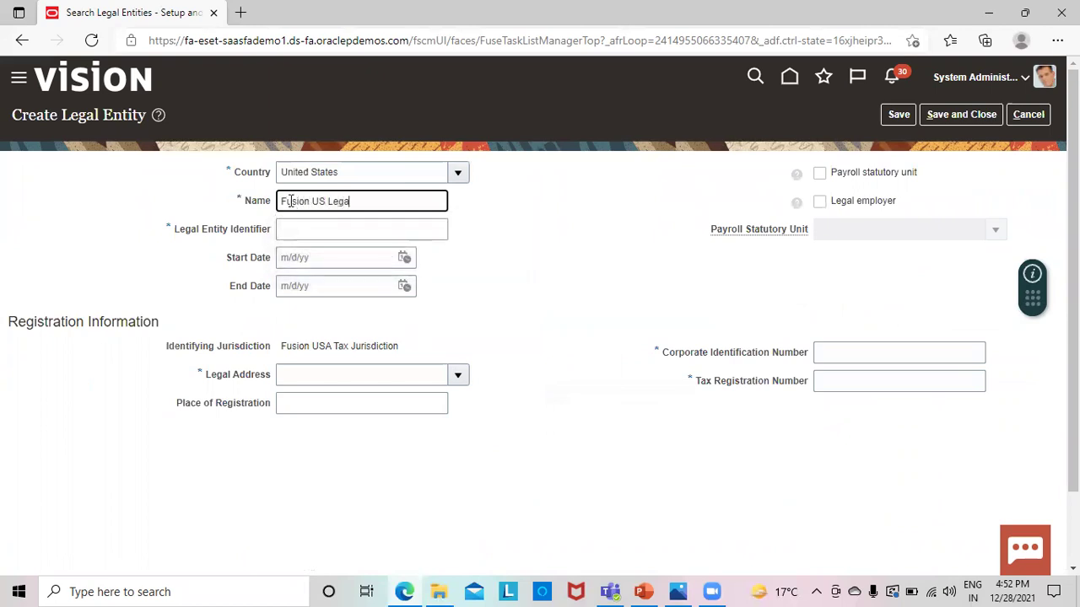
type("l Entity")
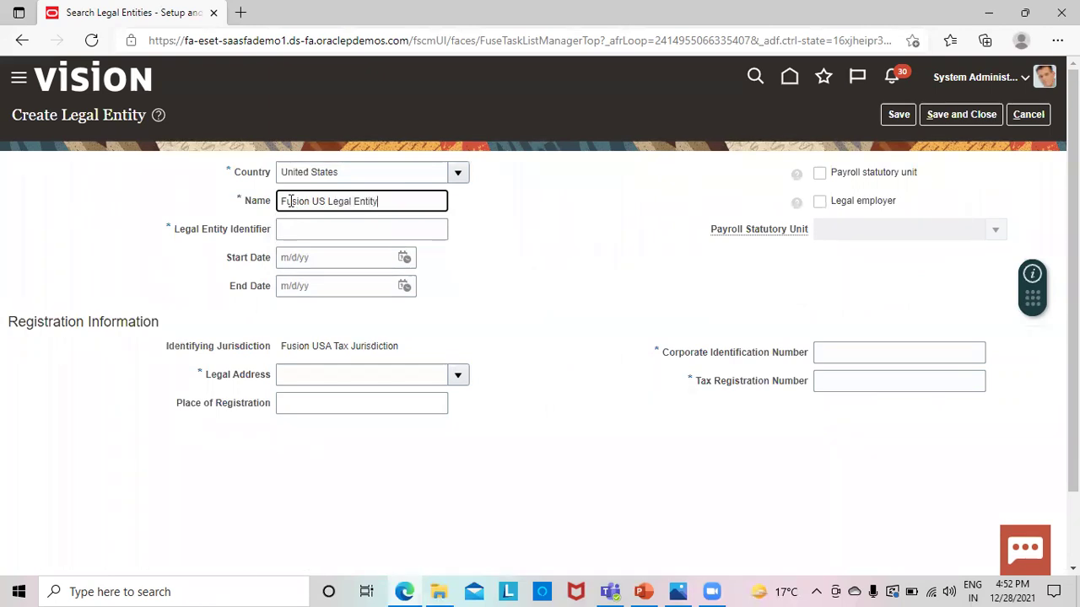
Set the legal entity identifier to US_LE_5 and the start date to 12/28/21.
left_click(300, 223)
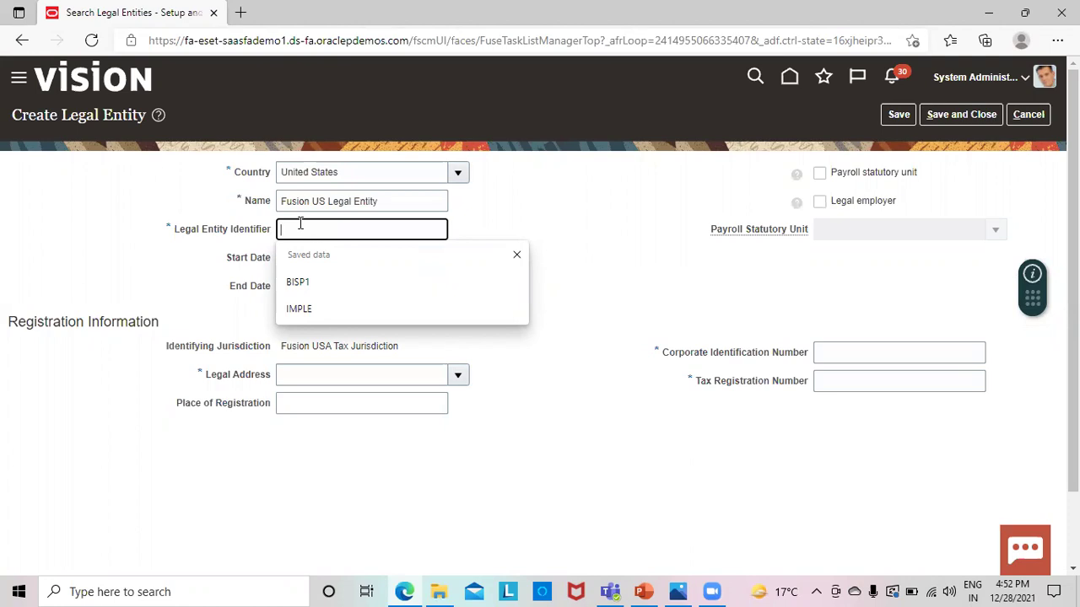
type("US")
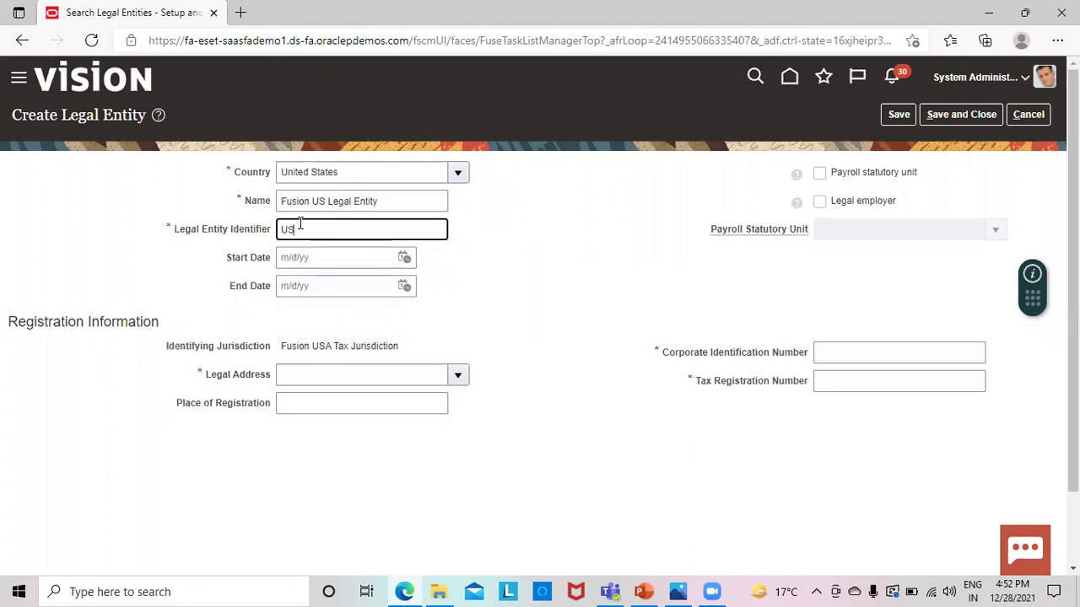
type("_LE_5")
left_click(322, 261)
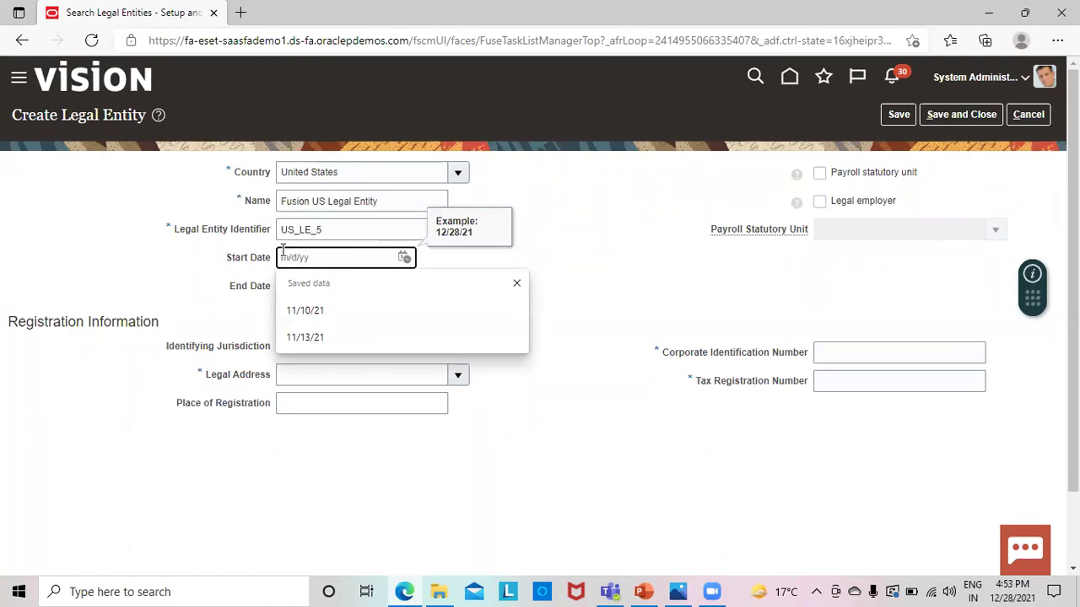
type("12/")
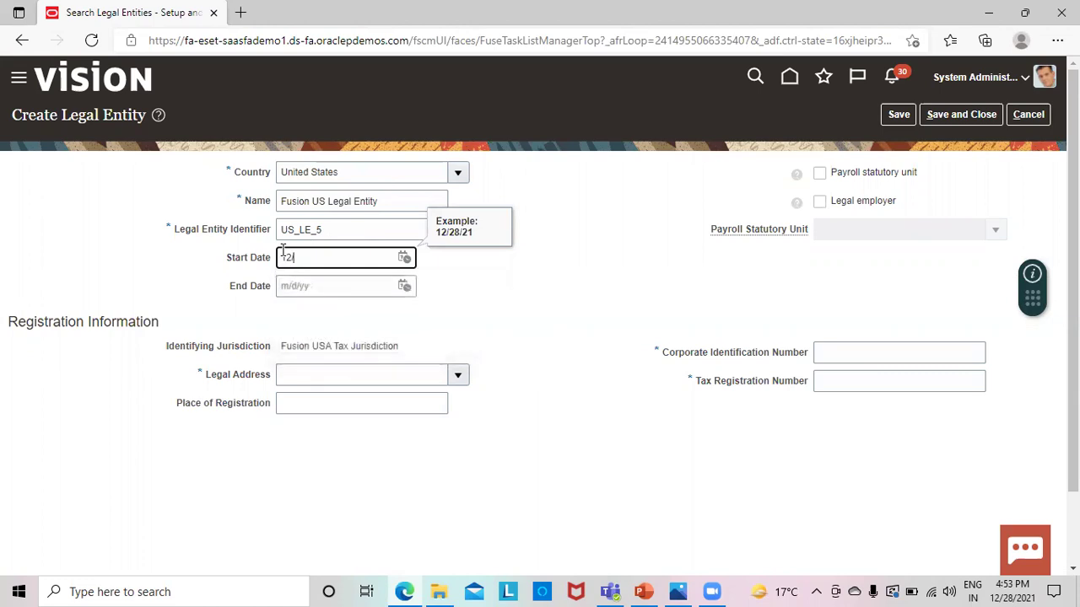
type("28/21")
Search the legal addresses by street name and assign the matching Harvard, Illinois address to the legal entity.
left_click(335, 374)
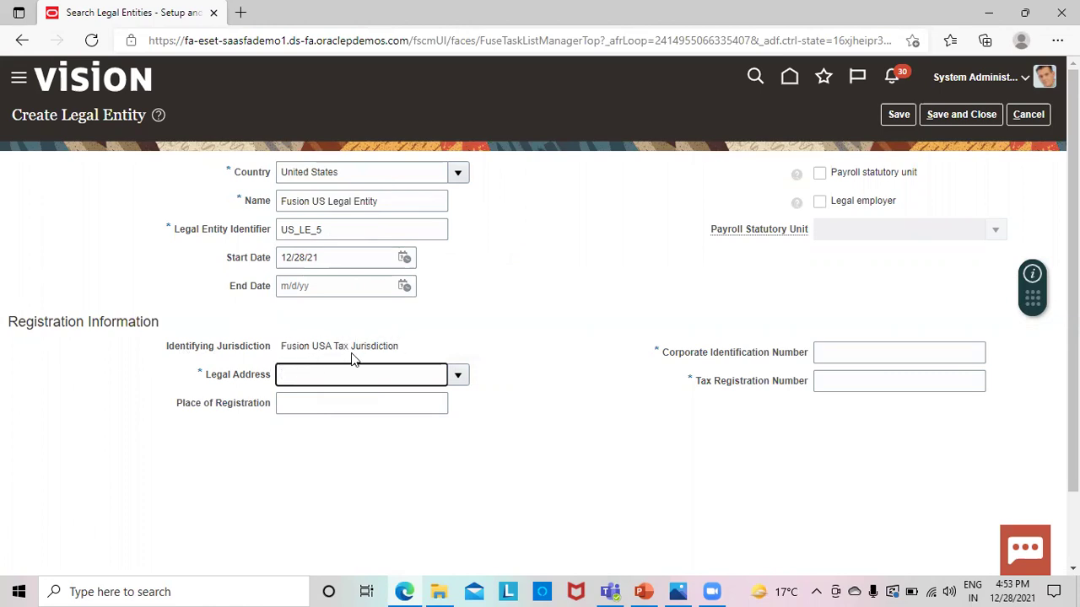
left_click(457, 377)
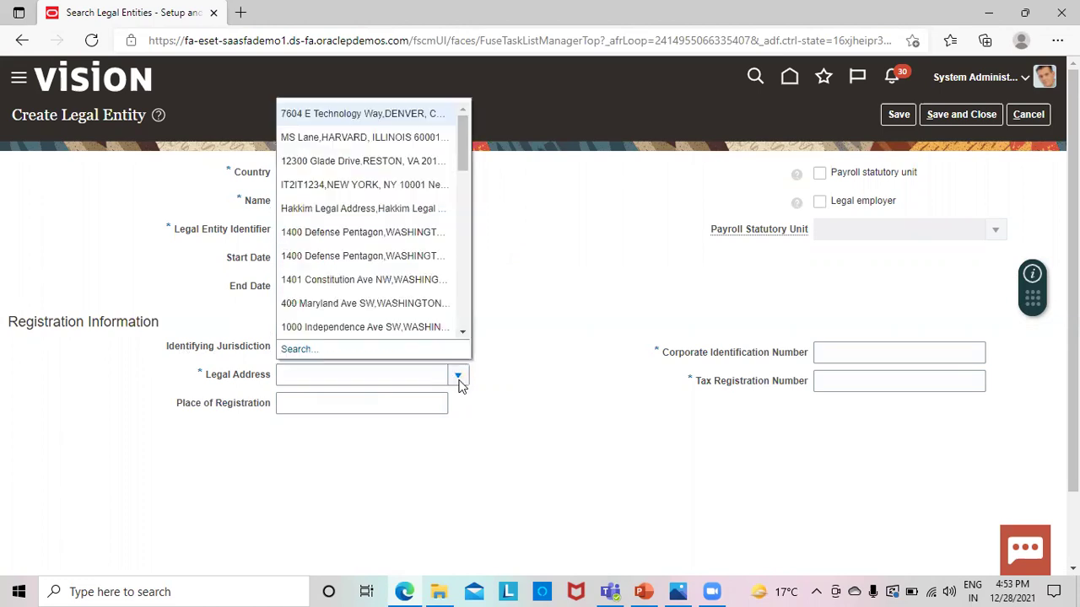
left_click(293, 349)
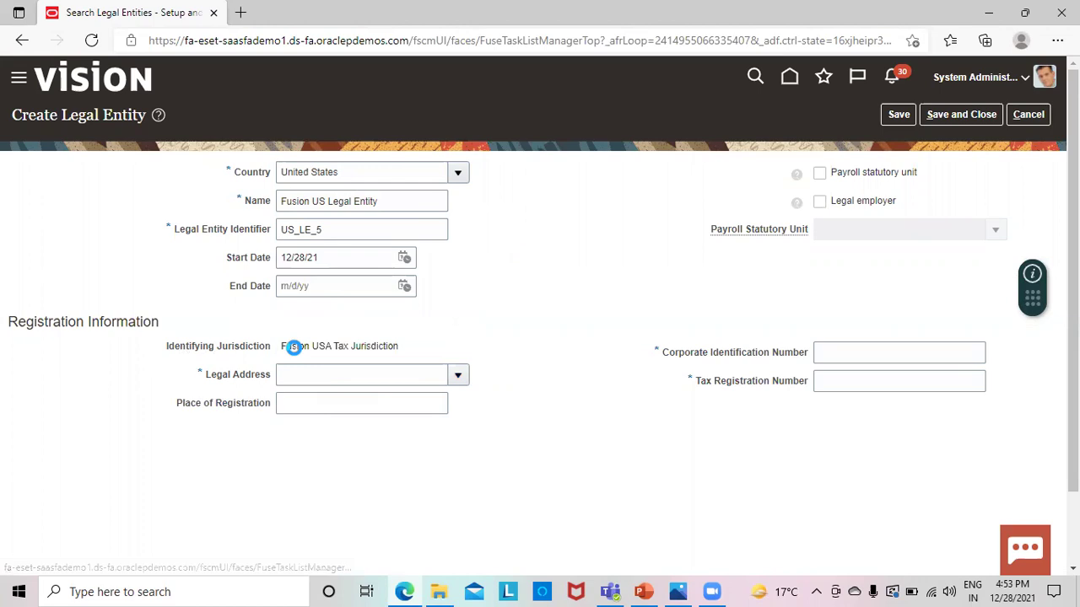
left_click(569, 263)
type("MS lane")
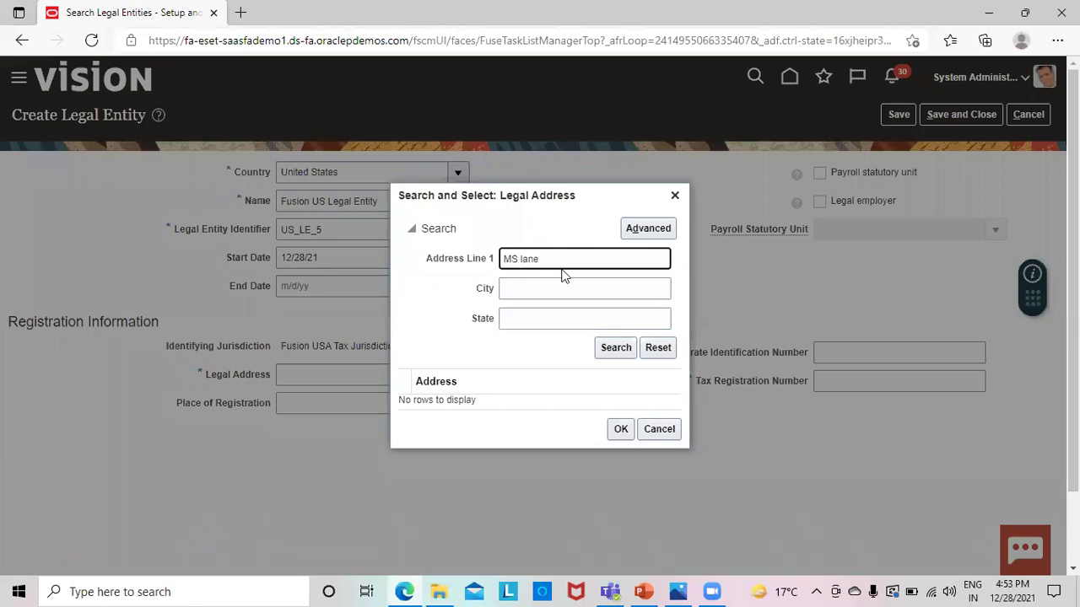
left_click(613, 353)
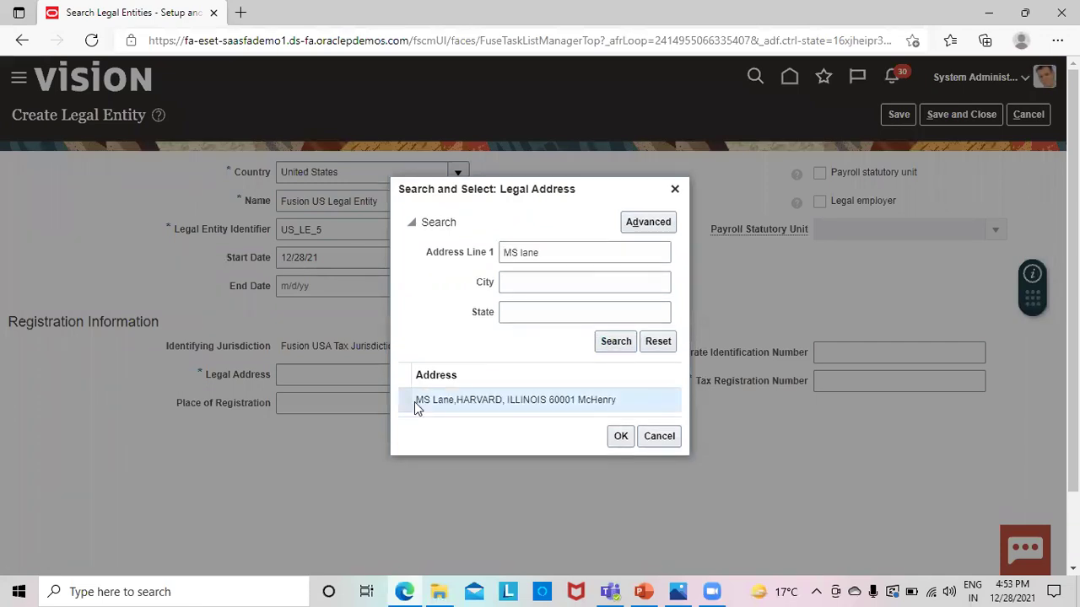
left_click(620, 435)
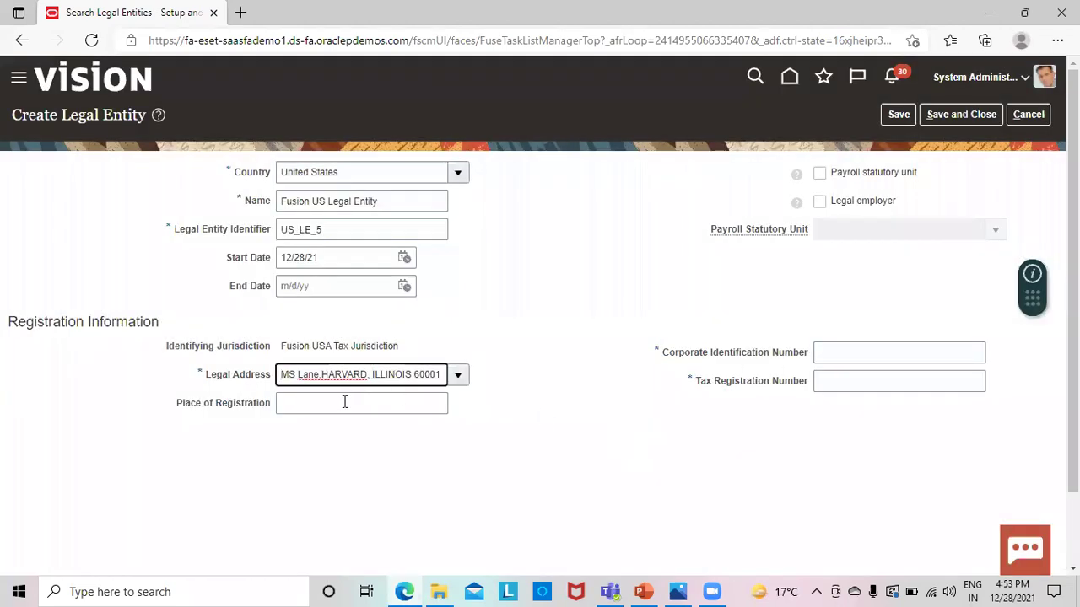
Set the place of registration to New York and mark the entity as a legal employer and payroll statutory unit.
left_click(344, 404)
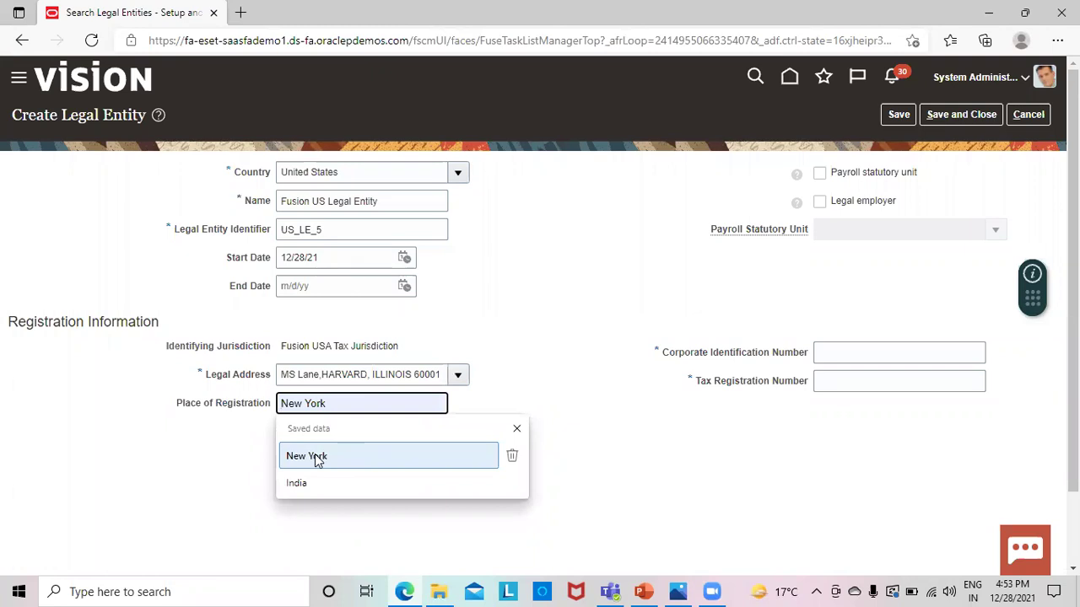
left_click(317, 456)
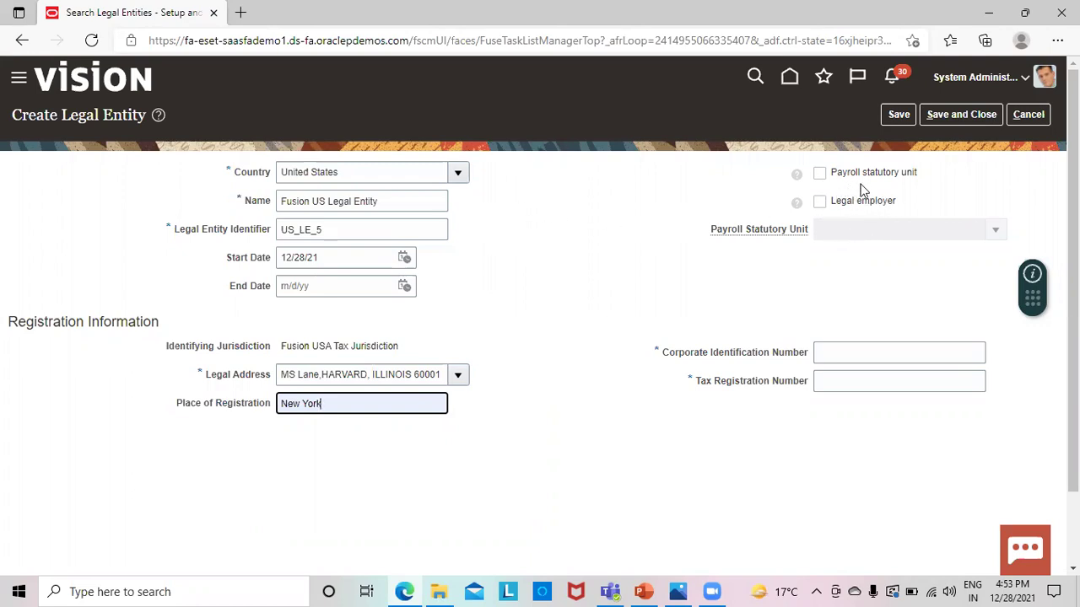
left_click(819, 203)
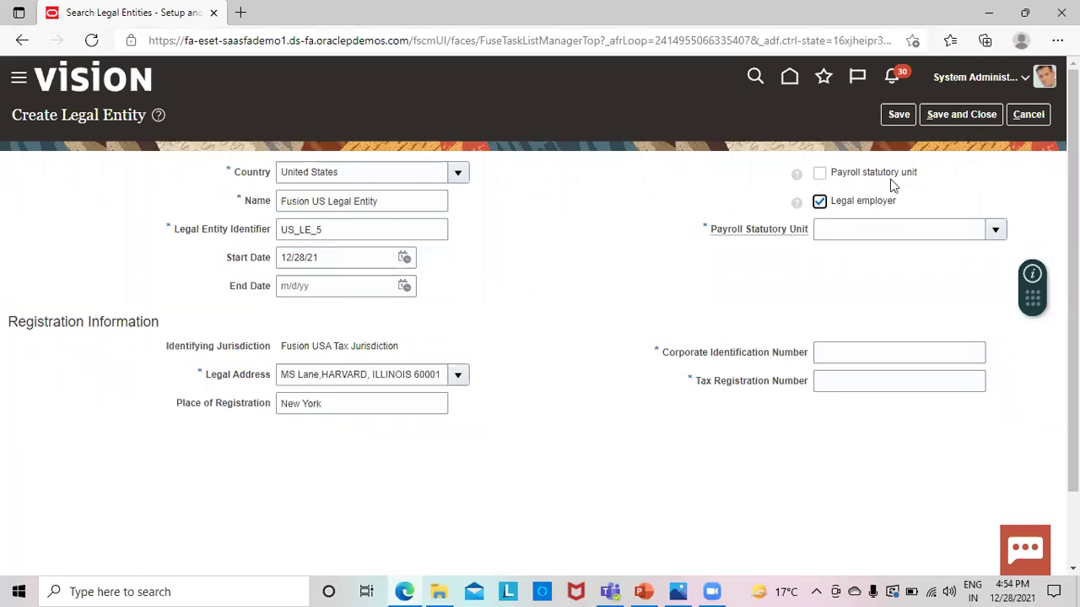
left_click(819, 177)
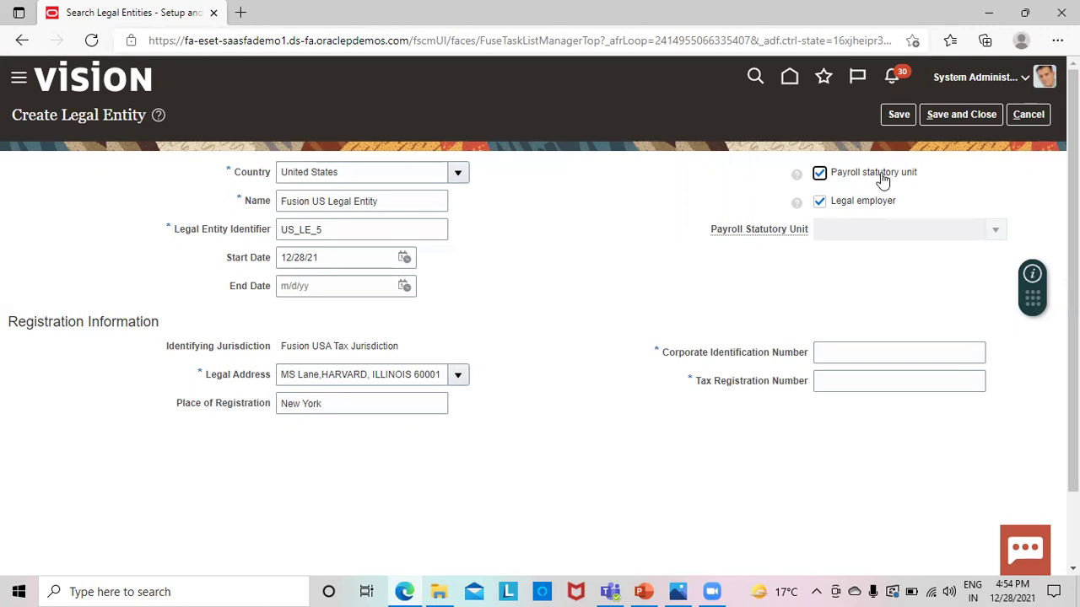
Enter the corporate identification number and tax registration number, and save and close the new legal entity.
left_click(839, 351)
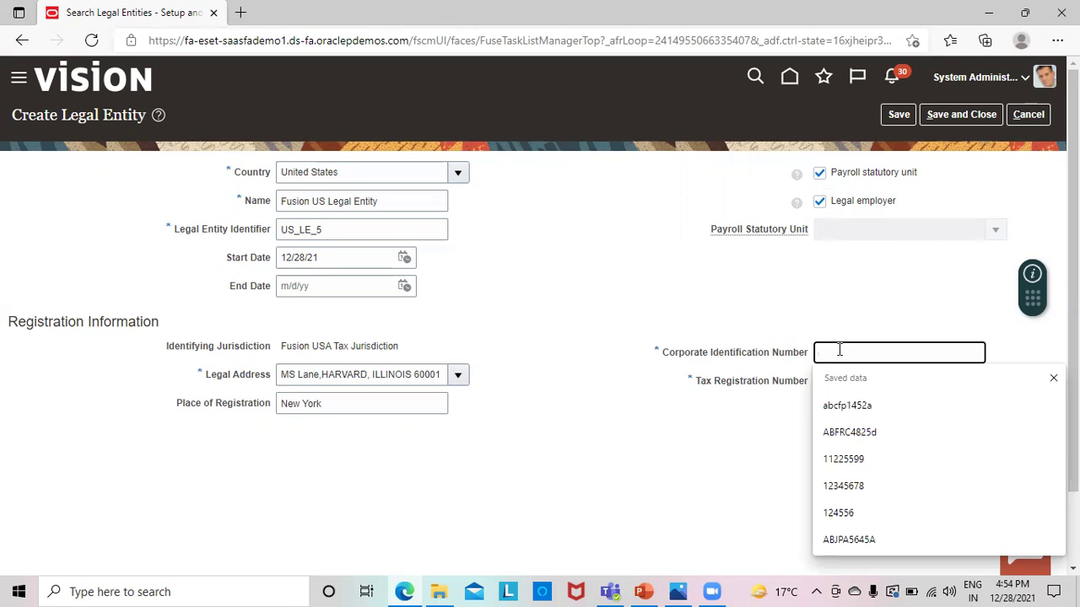
type("C")
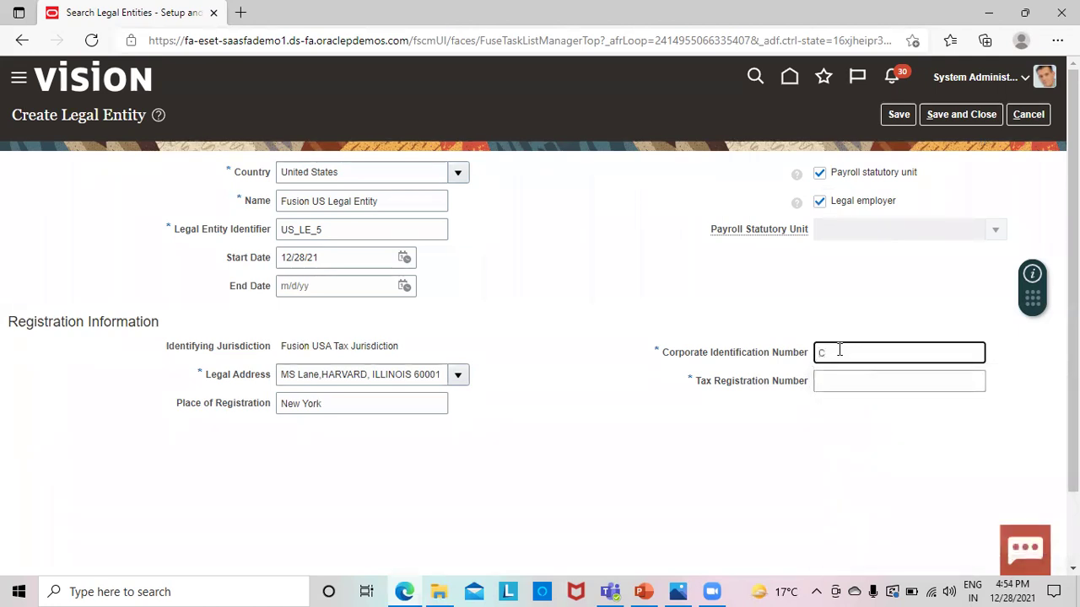
type("98")
type("1654")
left_click(839, 379)
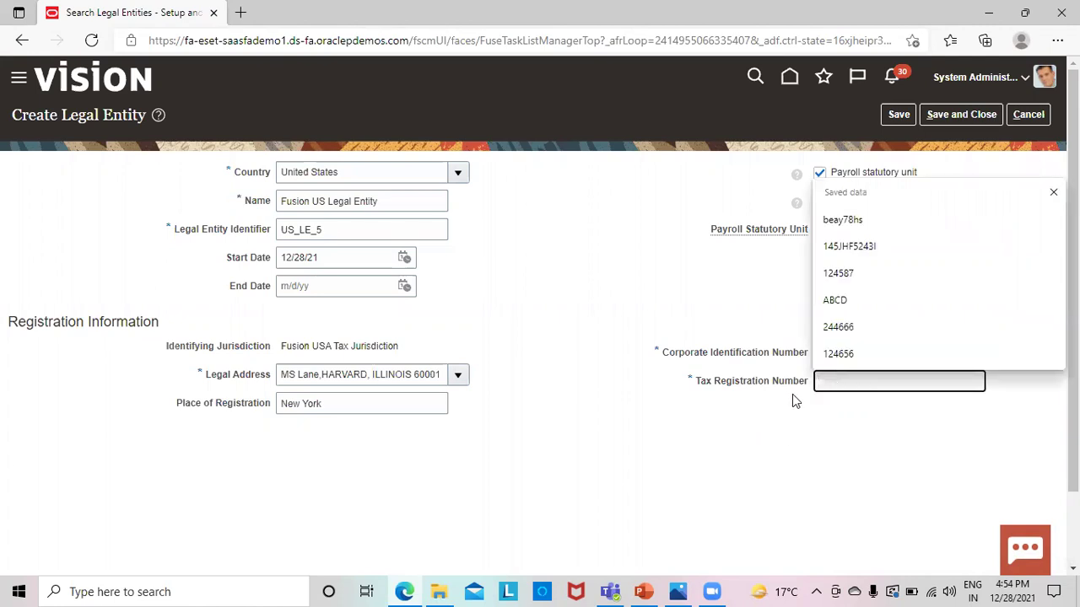
type("1")
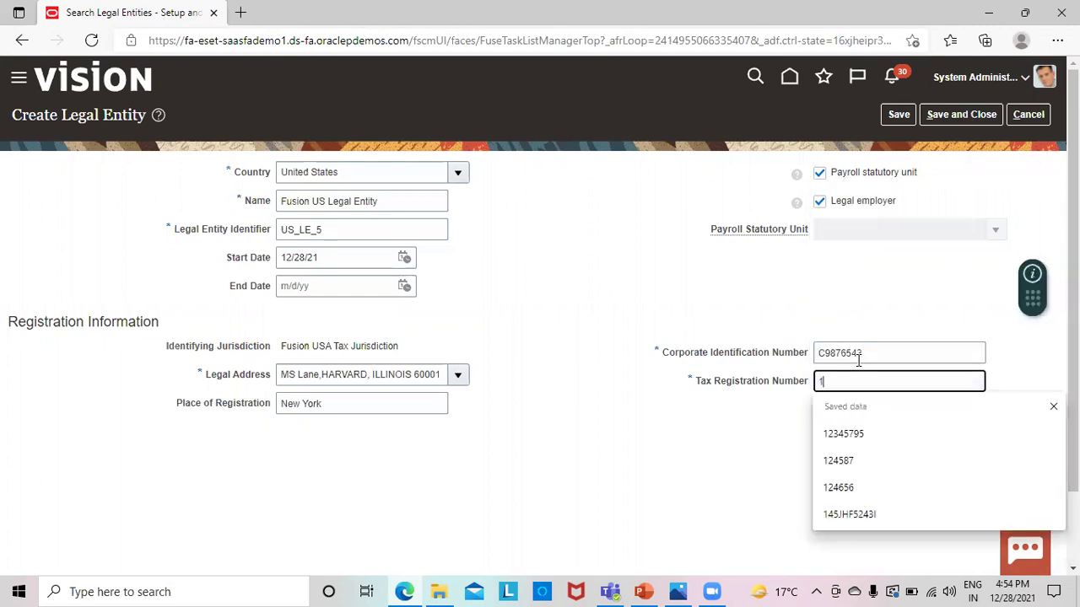
type("1111")
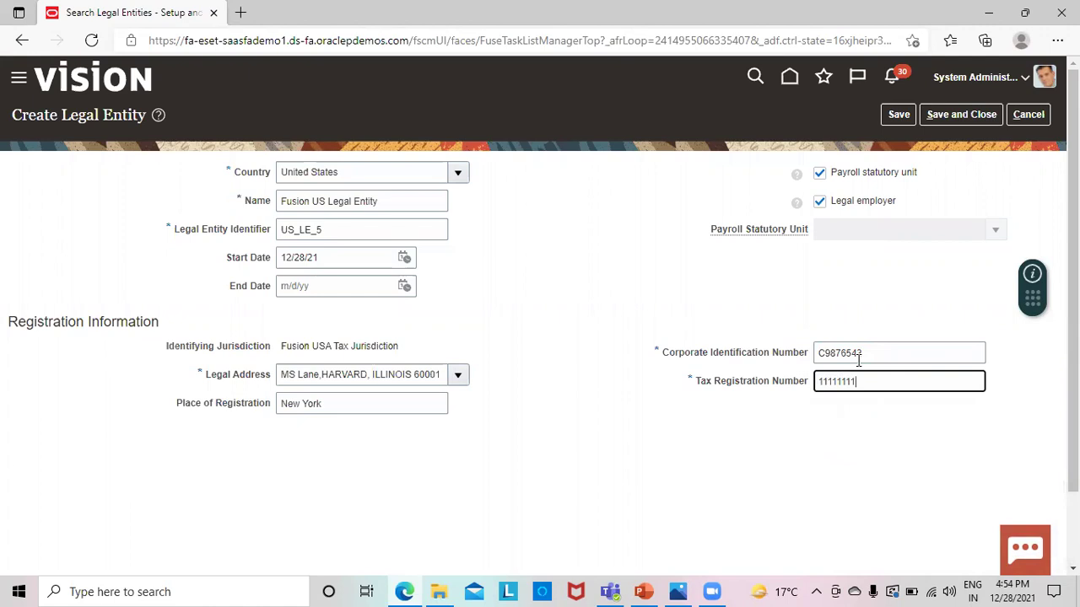
key("Left")
key("Left")
left_click(959, 112)
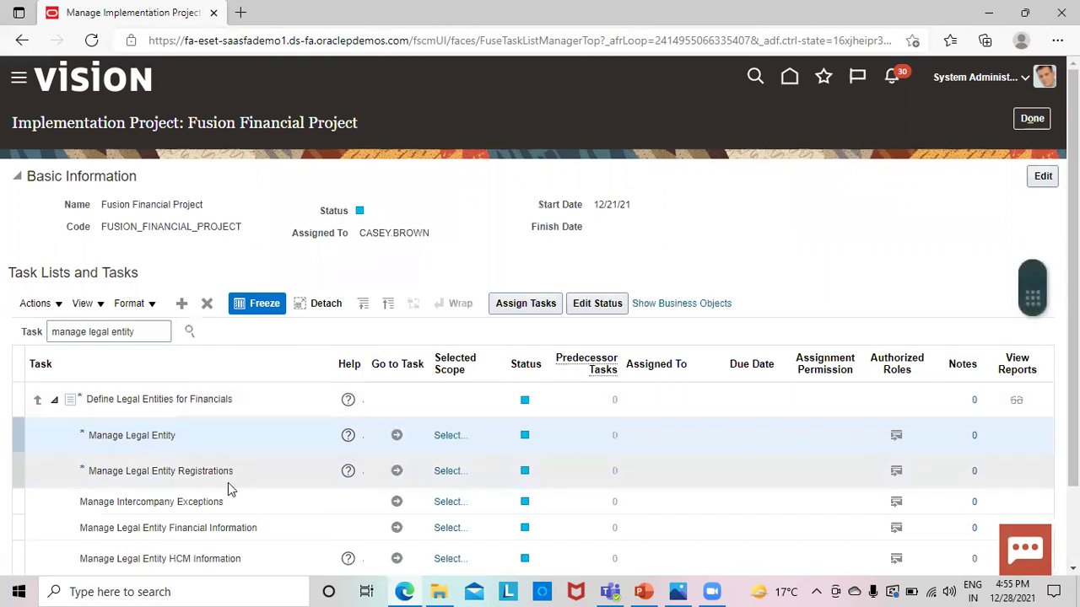
Open scope selection for the Manage Legal Entity task and apply Select and Add as the legal entity option.
left_click(399, 436)
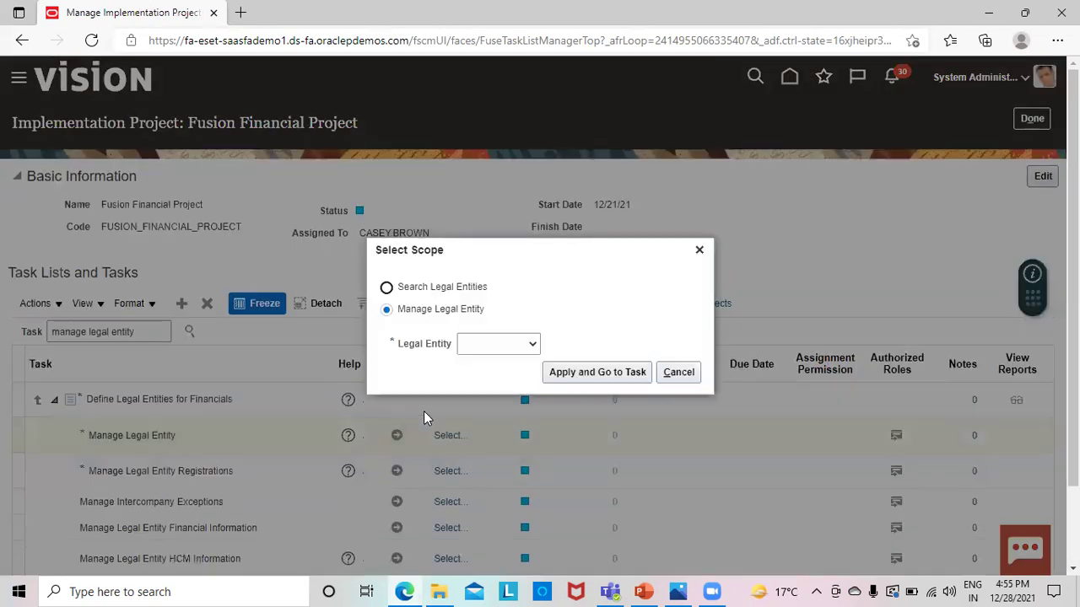
left_click(532, 347)
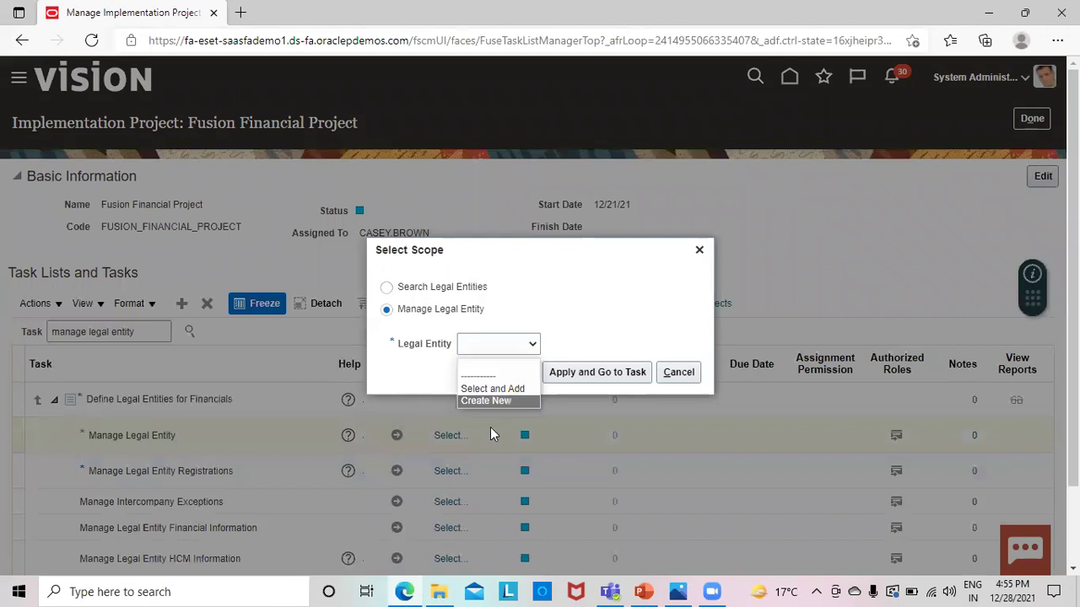
left_click(505, 389)
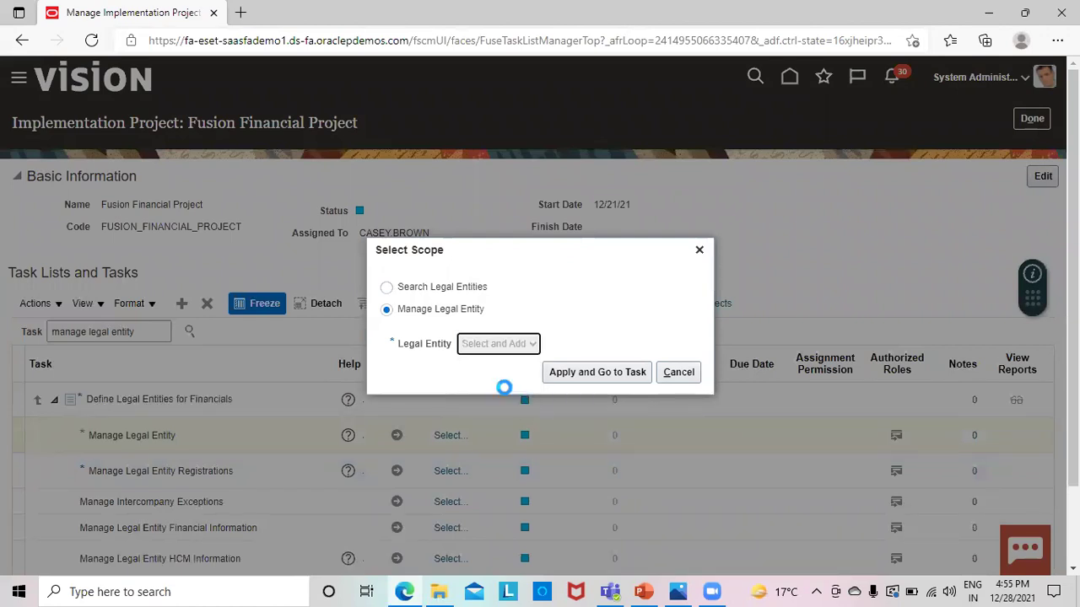
left_click(576, 376)
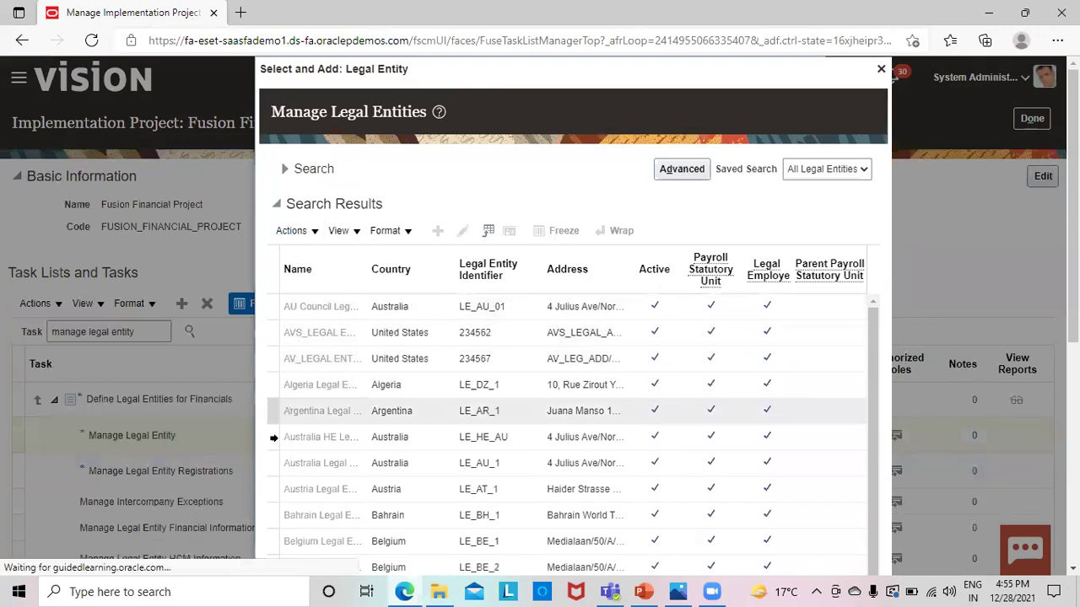
Search legal entities for "fusion", add Fusion US Legal Entity as the task scope, and save and close its record.
left_click(286, 170)
left_click(345, 200)
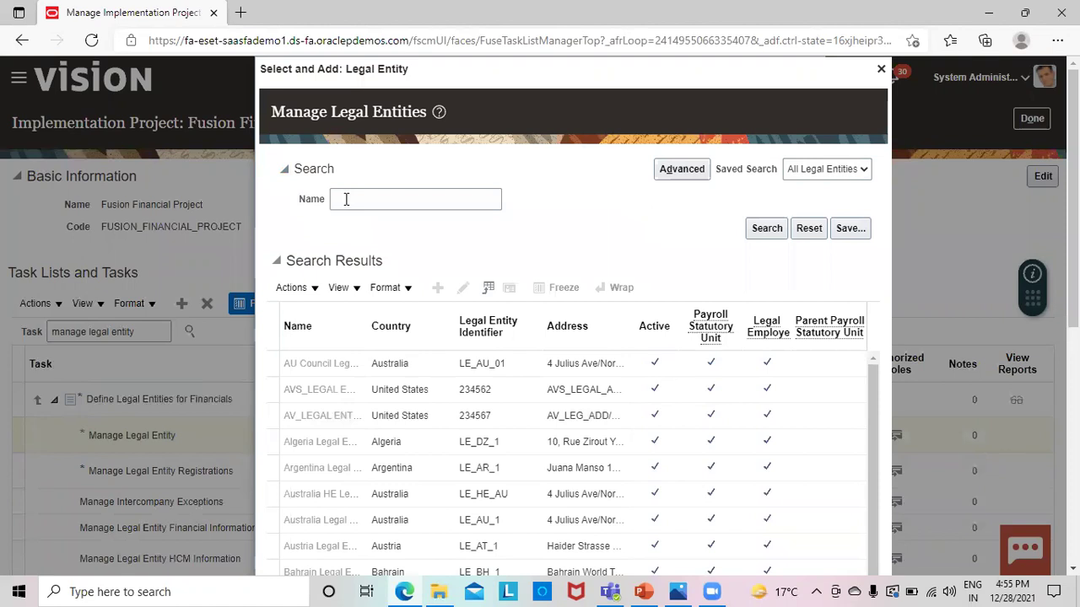
type("fusion")
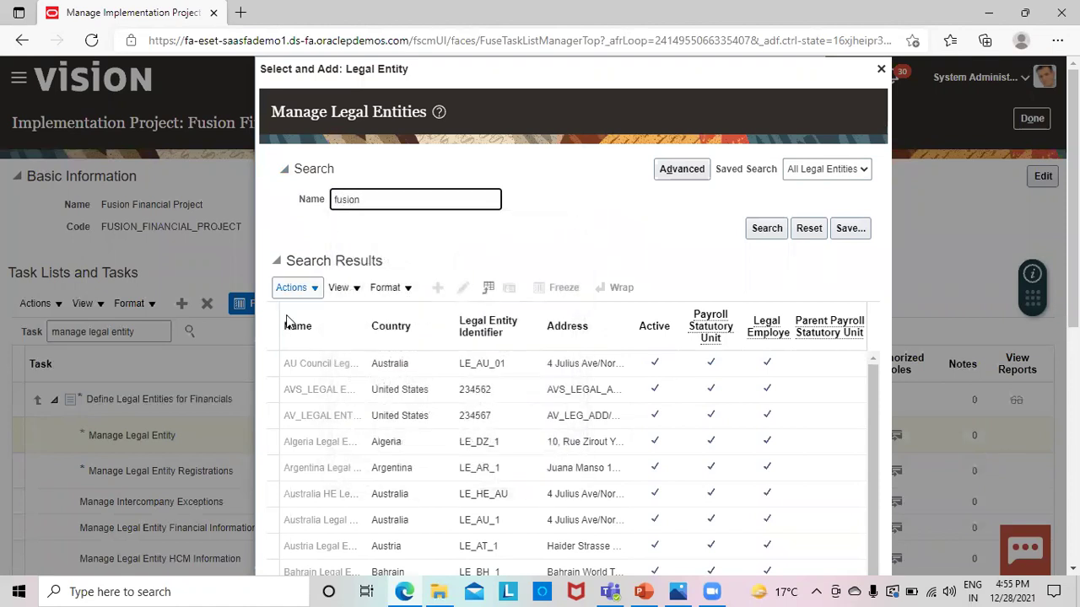
key("Return")
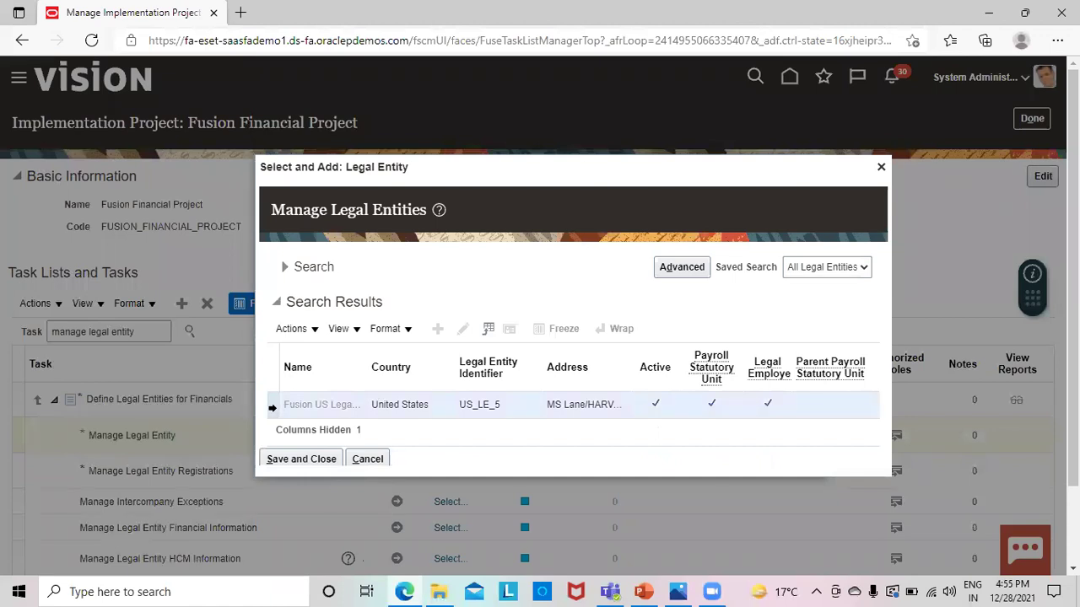
left_click(275, 461)
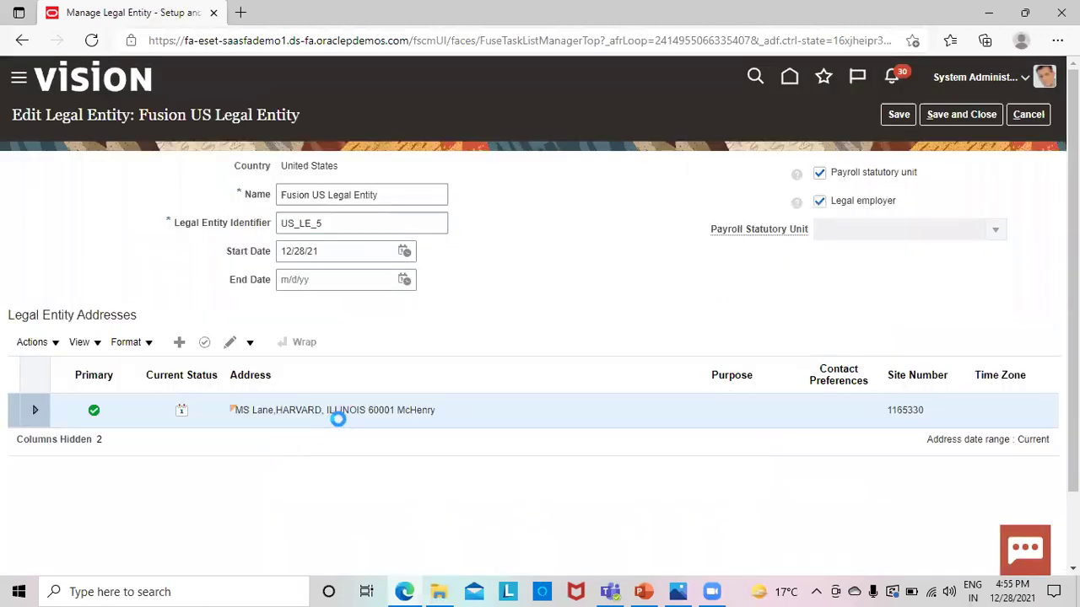
left_click(997, 117)
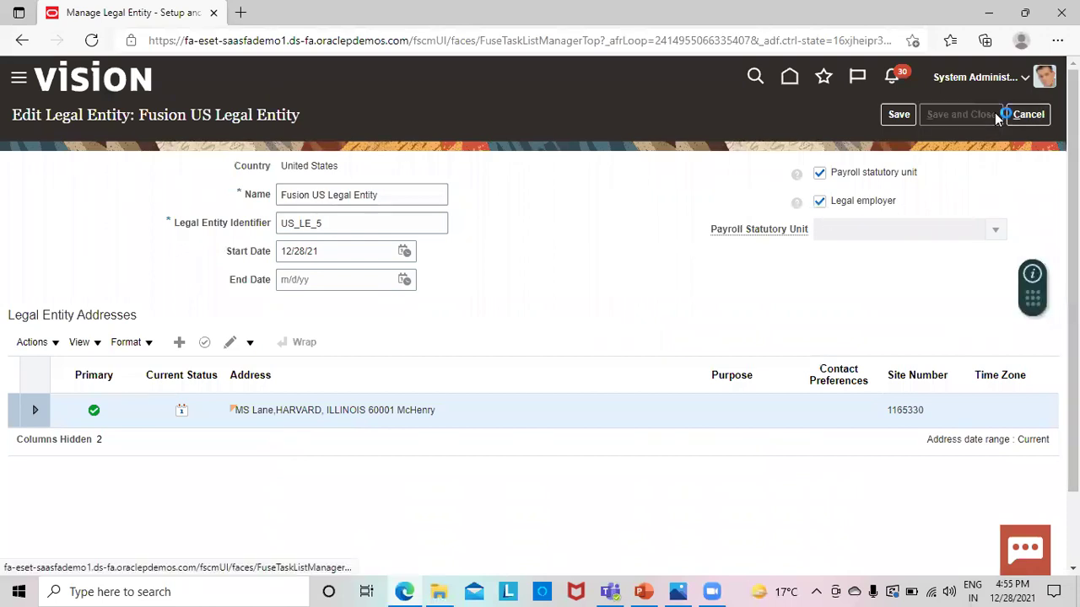